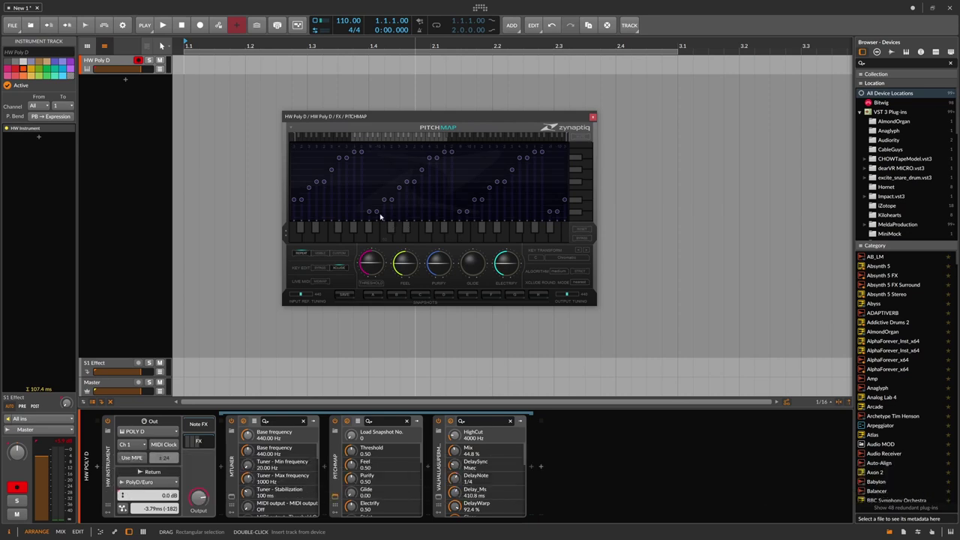
- Load the Ebmin preset into the PITCHMAP plug-in on the HW Poly D track
left_click_drag(385, 200, 383, 202)
left_click_drag(376, 213, 377, 213)
left_click(293, 129)
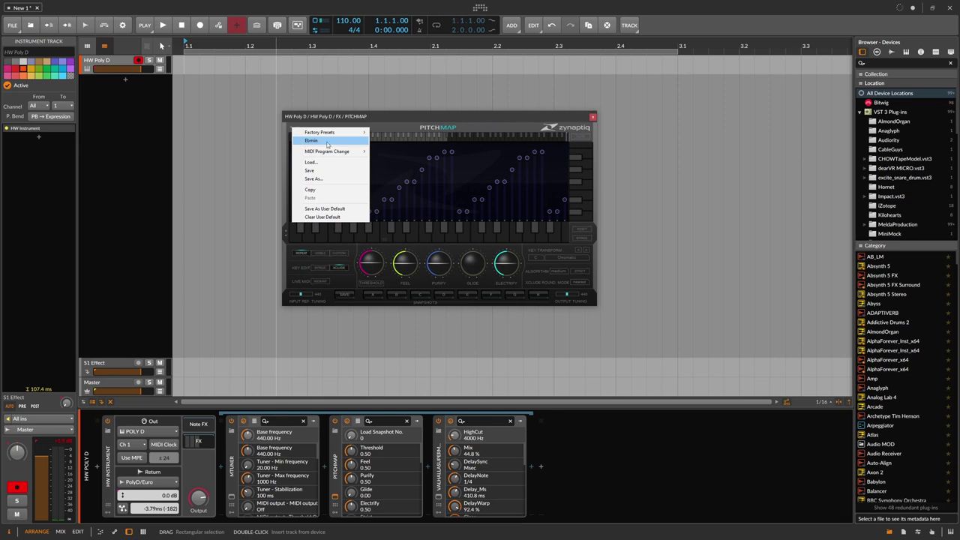
left_click(320, 141)
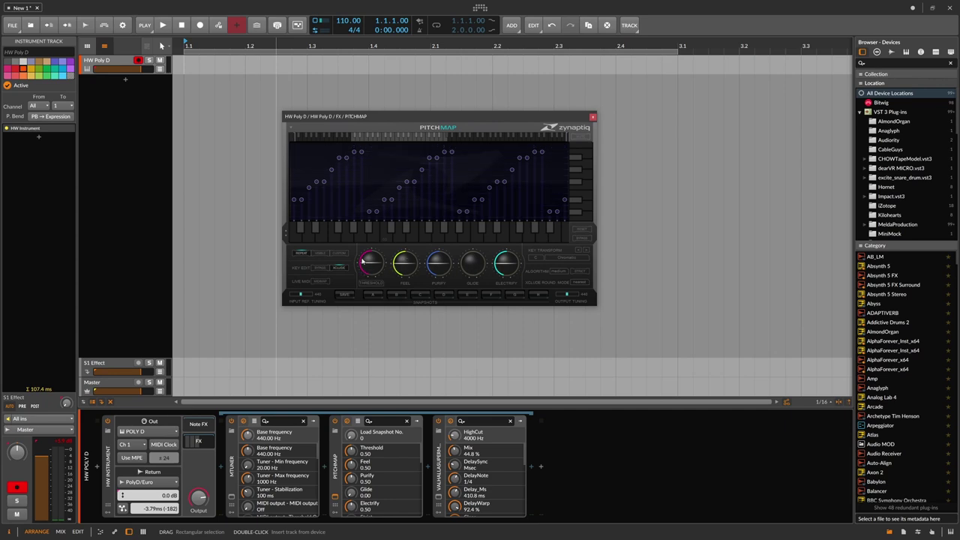
mouse_move(378, 261)
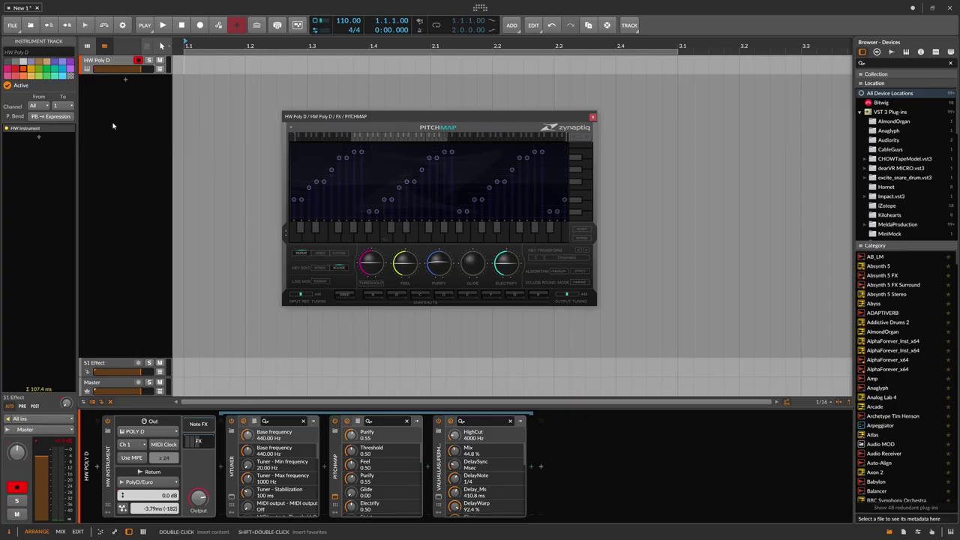
- Add a new instrument track below HW Poly D and load the E-Snare device on it
left_click(110, 90)
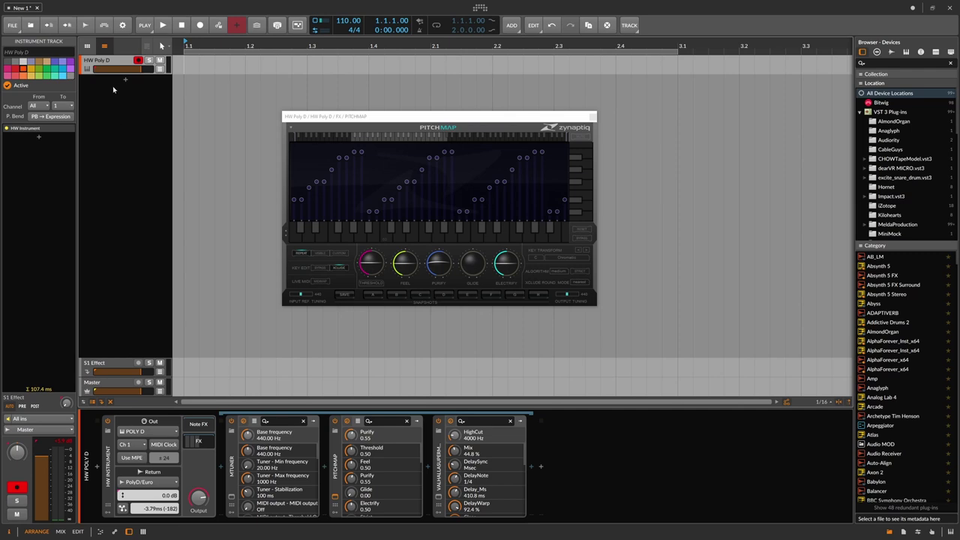
double_click(109, 89)
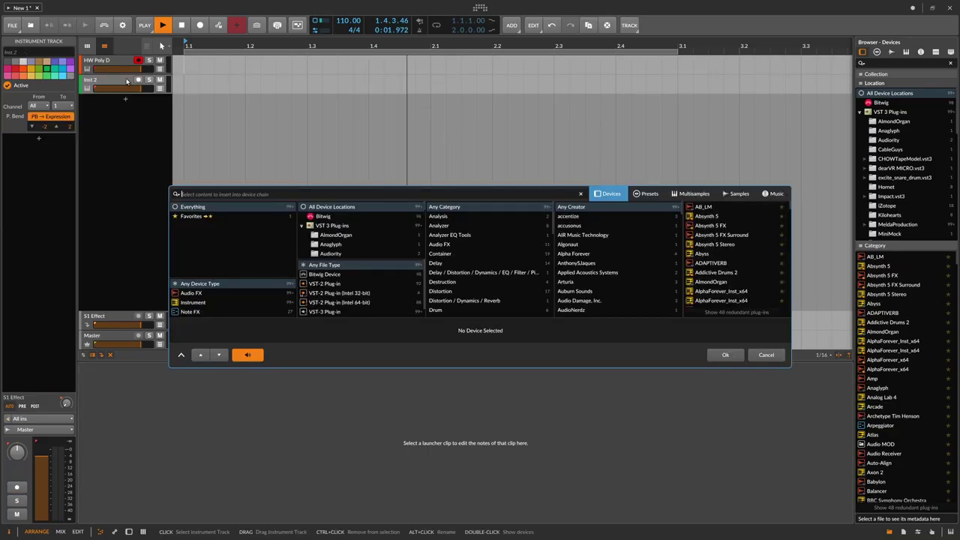
type("e")
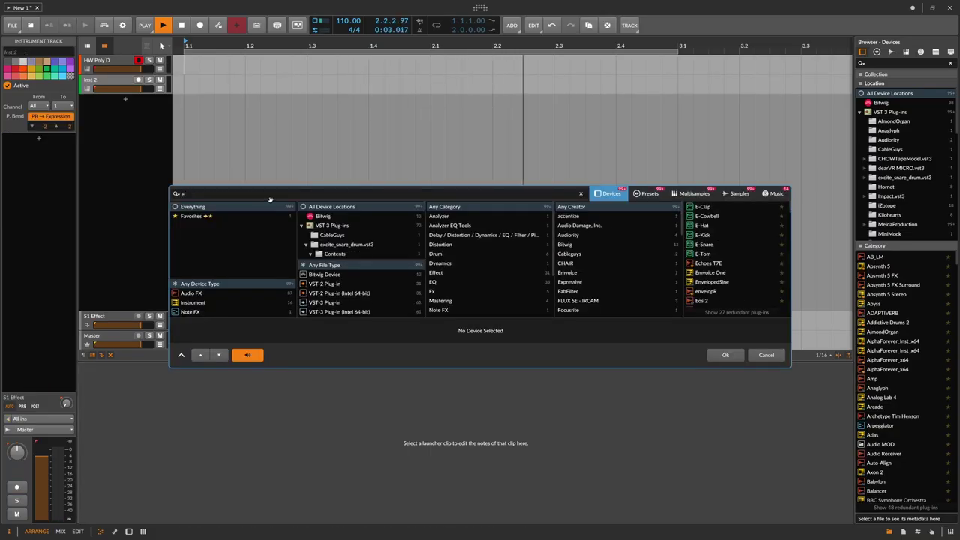
type("-")
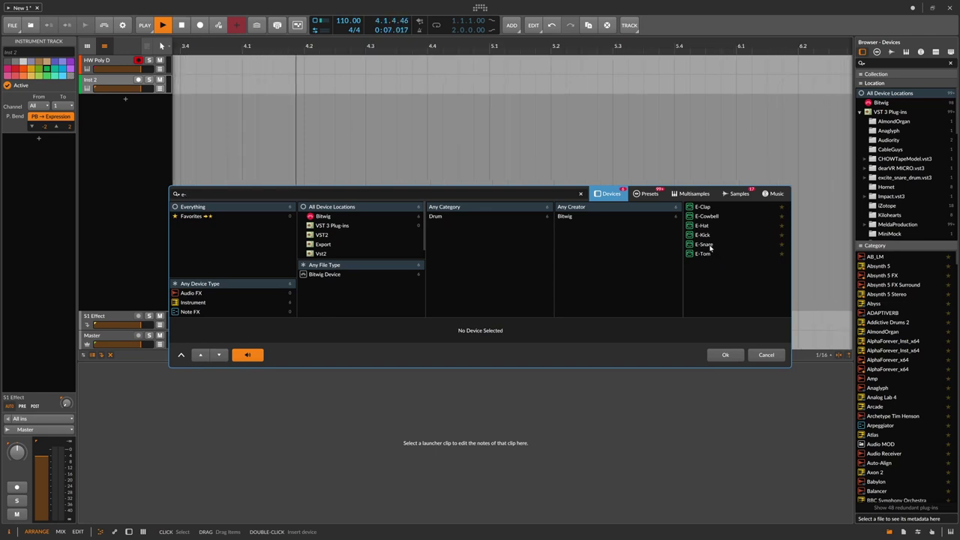
double_click(705, 244)
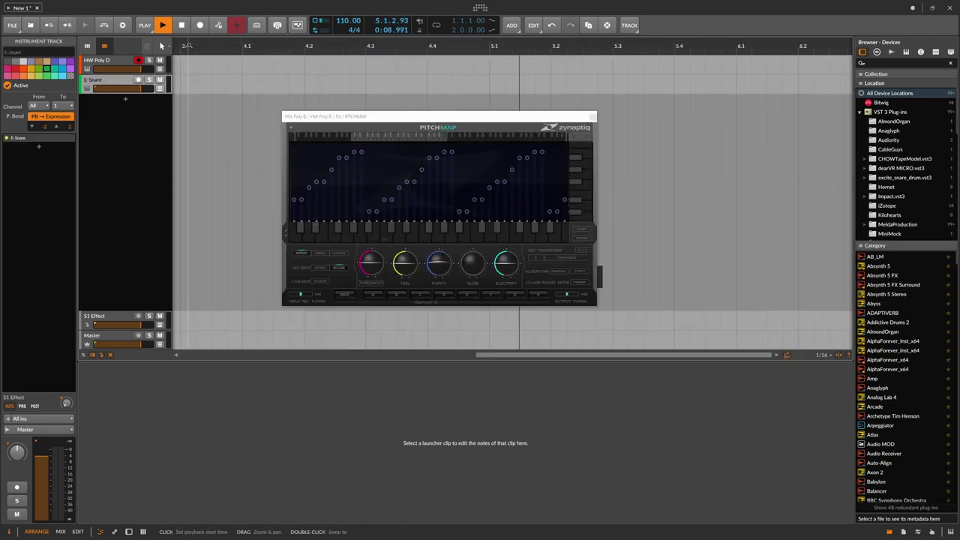
- Stop playback and create a two-bar note clip at the start of the E-Snare track
key("space")
left_click_drag(188, 47, 190, 63)
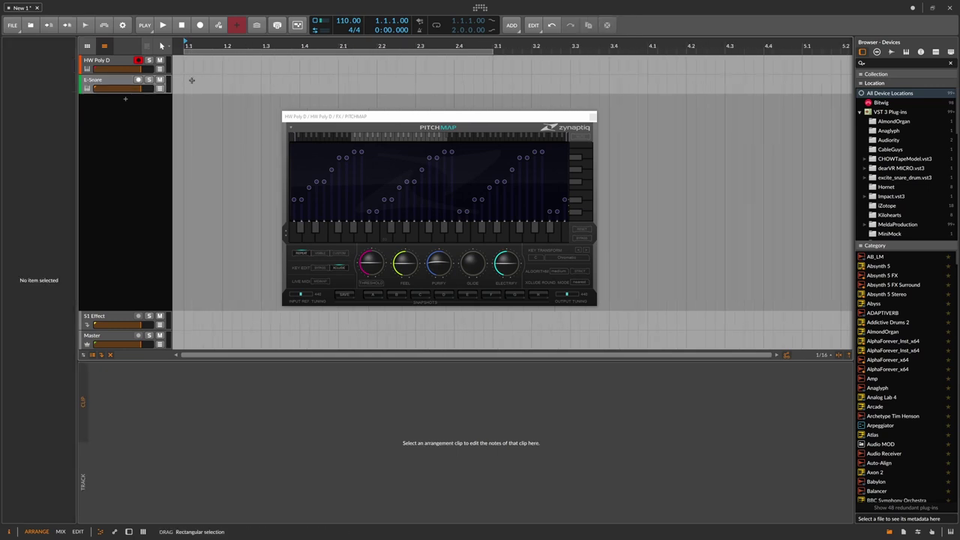
double_click(191, 80)
left_click_drag(336, 86, 493, 86)
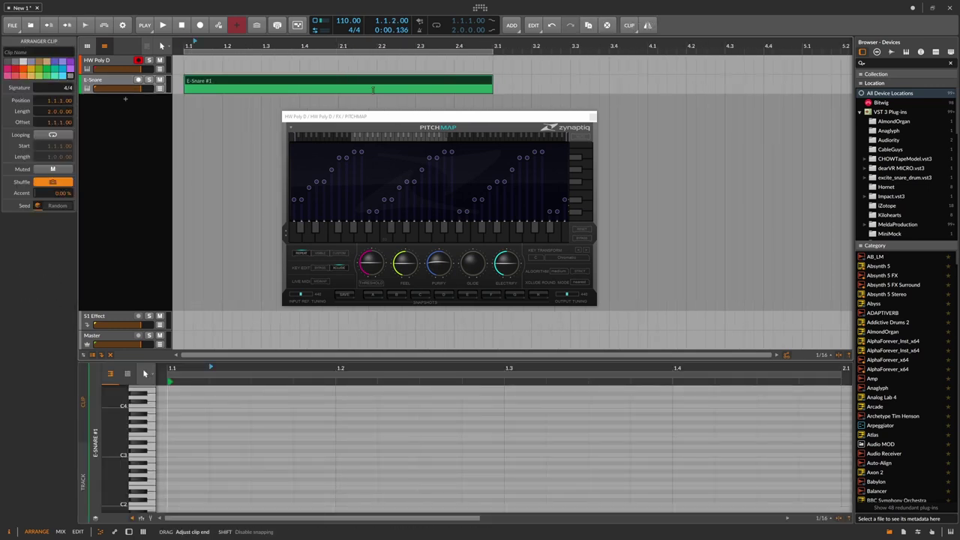
- Draw eleven sixteenth notes in the clip's first bar: F3, F3, C#3, F3, A#3, D3, F#3, G#3, B2, G#3, C#3
left_click(190, 407)
double_click(177, 434)
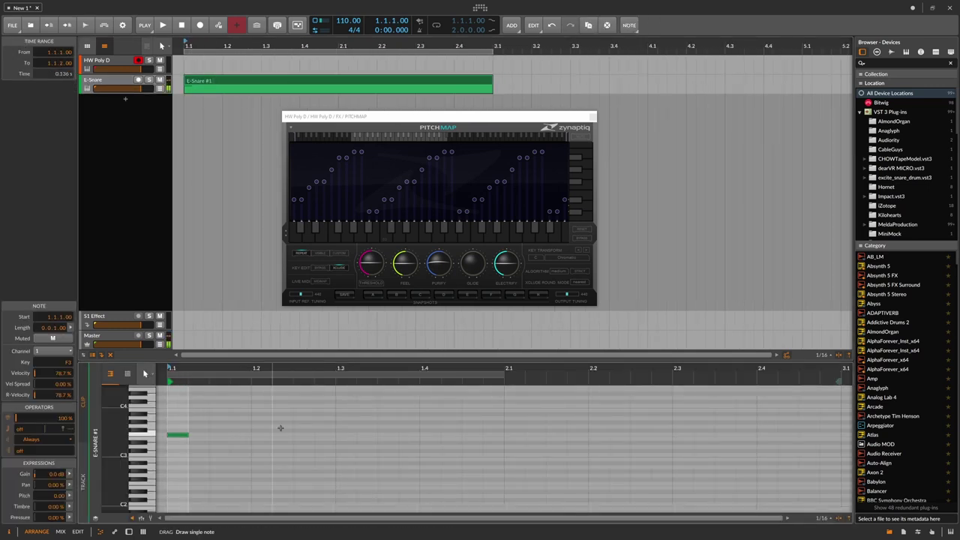
double_click(346, 431)
double_click(261, 434)
double_click(242, 451)
double_click(220, 434)
double_click(303, 414)
double_click(324, 446)
double_click(409, 422)
double_click(430, 459)
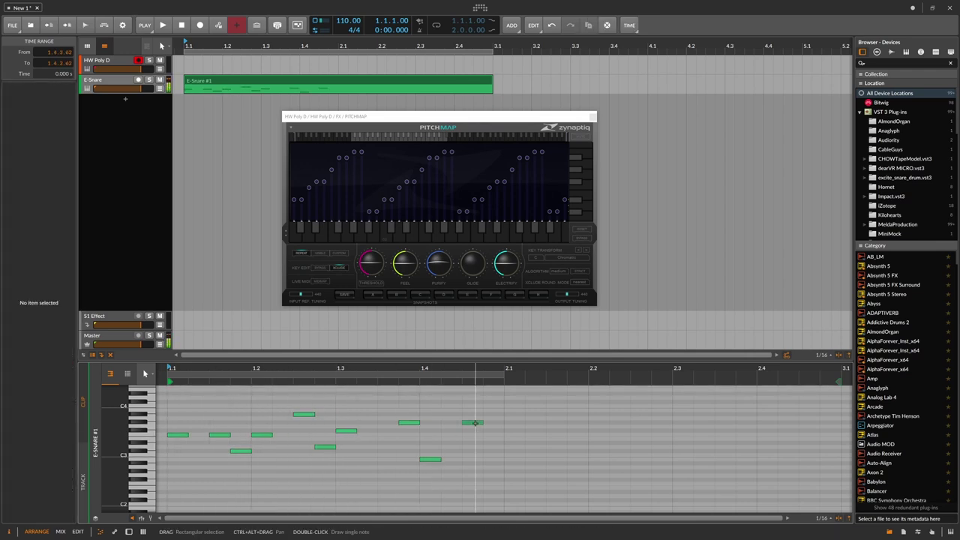
double_click(472, 422)
double_click(486, 450)
- Insert the PITCHMAP audio effect after E-Snare in the track's device chain
key("d")
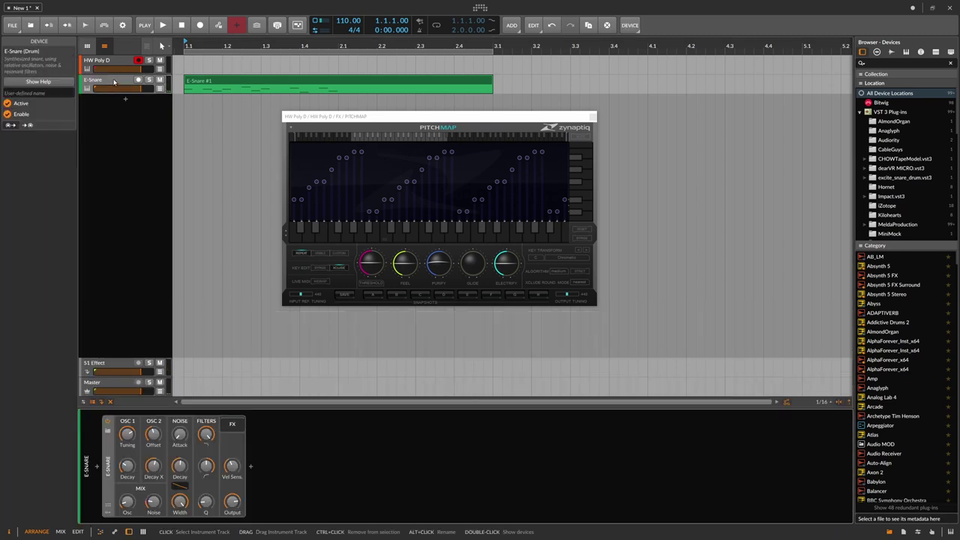
left_click(252, 468)
type("pitch")
key("Down")
key("Down")
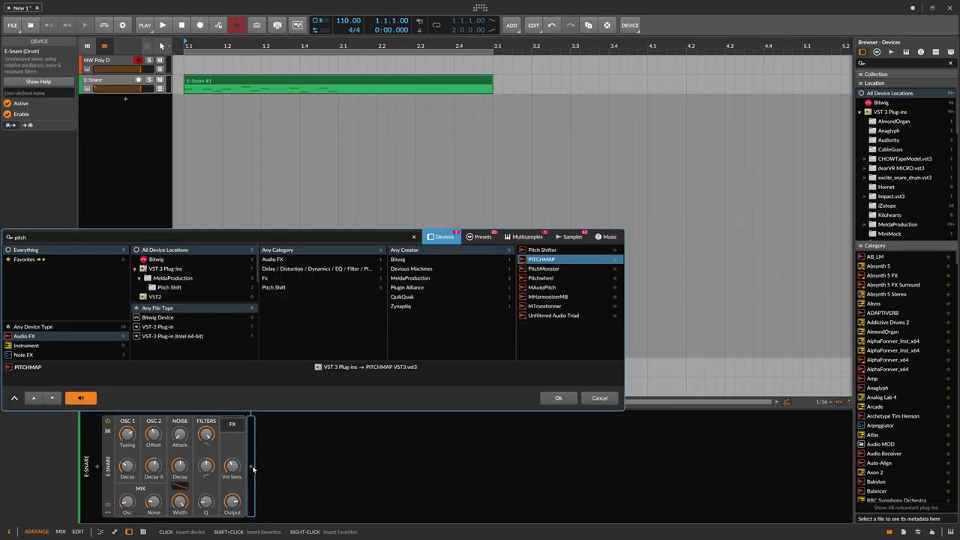
key("Return")
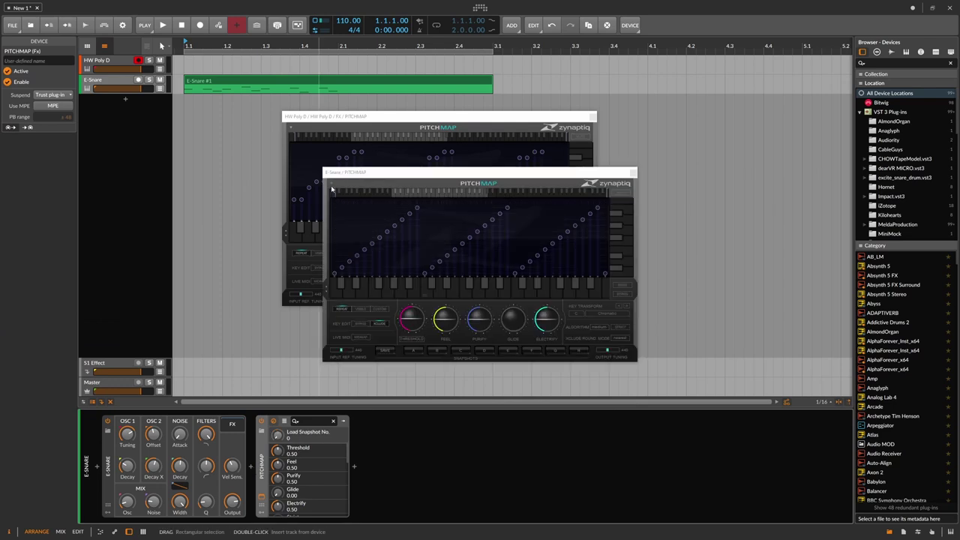
- Load the Ebmin preset into the E-Snare track's PITCHMAP and close the HW Poly D PITCHMAP window
left_click(331, 184)
left_click(348, 195)
left_click(592, 116)
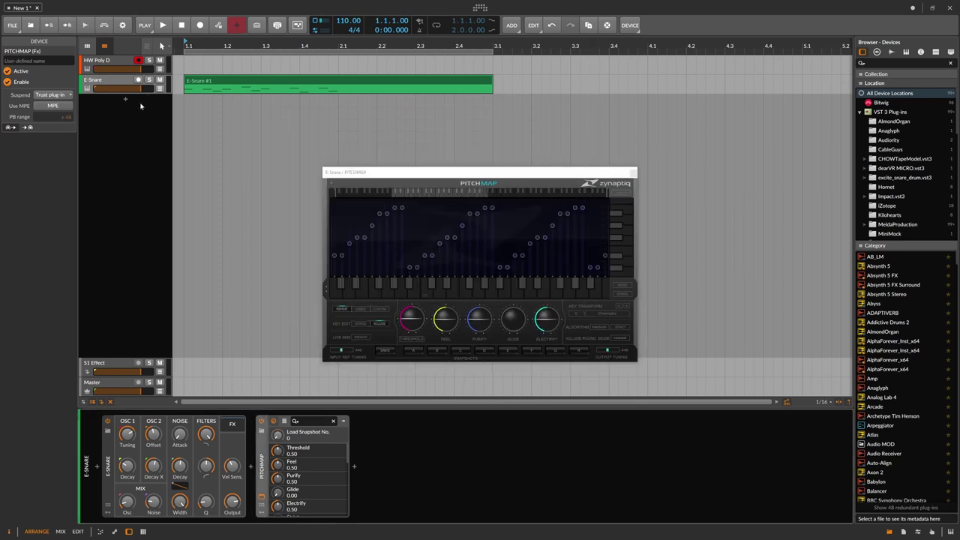
- Play the first bar of the E-Snare clip in a loop and set PITCHMAP's Purify to 0.88
left_click(123, 82)
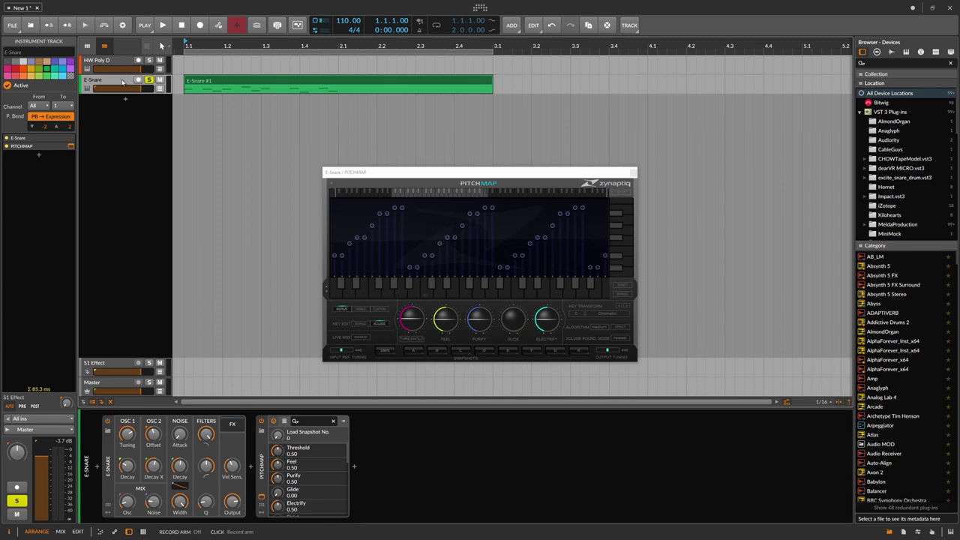
left_click_drag(188, 85, 337, 88)
key("space")
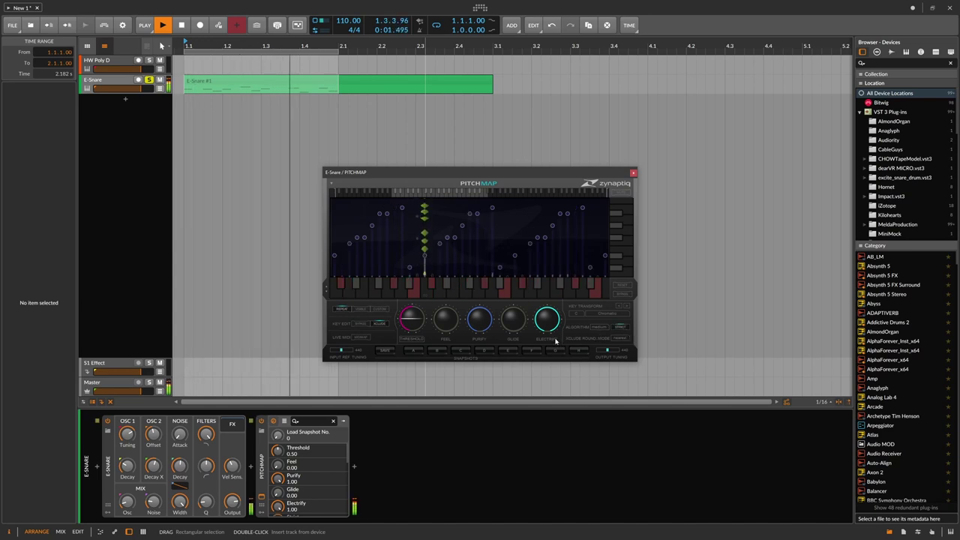
left_click_drag(481, 321, 481, 326)
- Insert ValhallaSupermassive after PITCHMAP on the E-Snare track and close its plug-in window
left_click(354, 466)
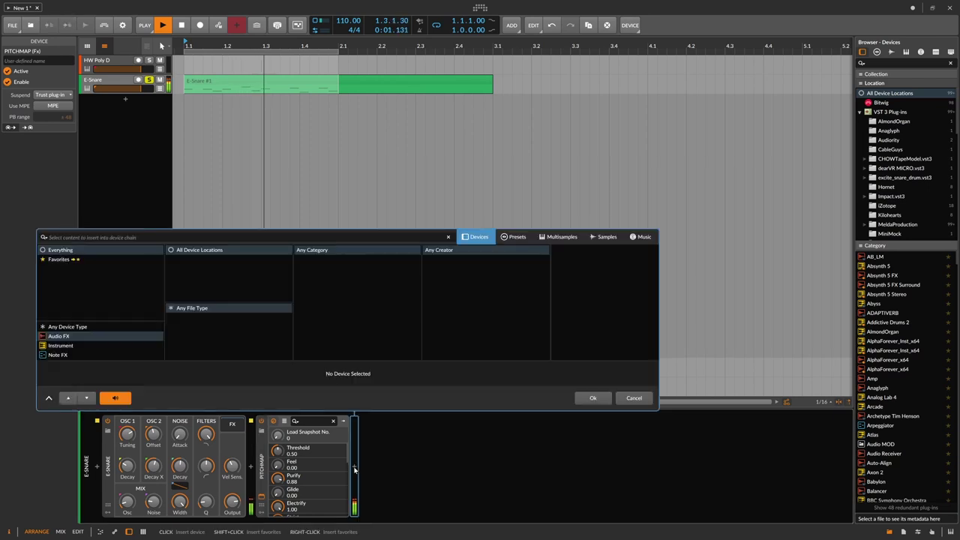
type("super")
key("Down")
key("Return")
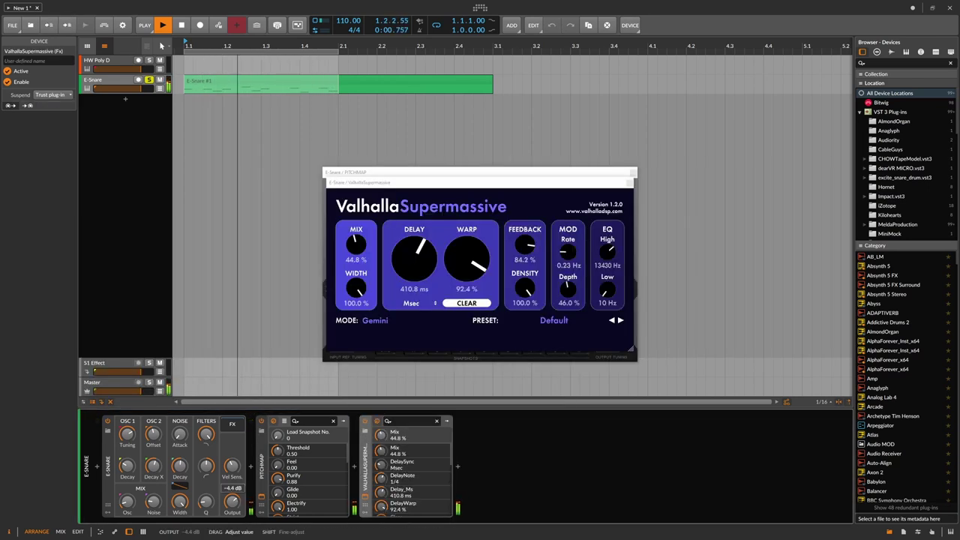
left_click(630, 183)
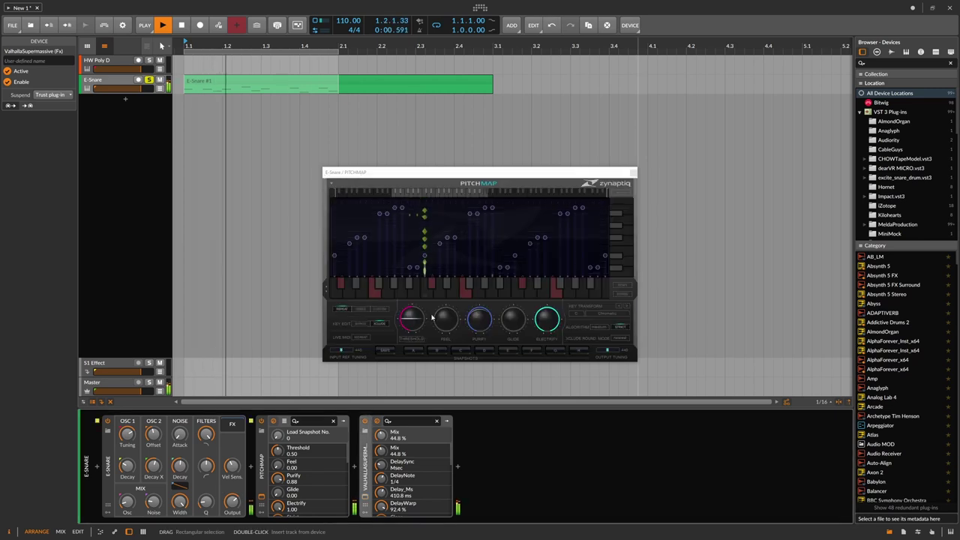
- Turn on PITCHMAP's Live MIDI mapping and inspect the E-Snare clip's notes in the note editor
left_click(362, 336)
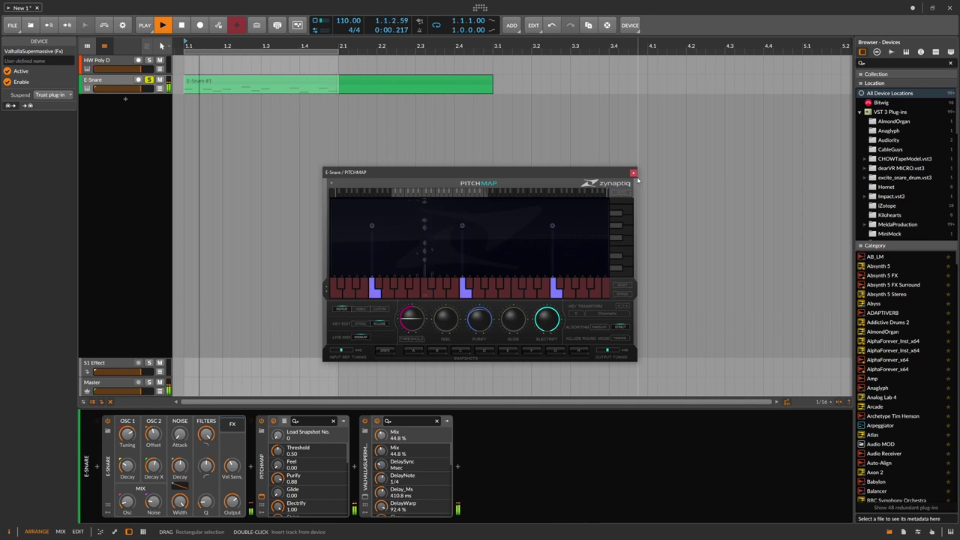
left_click(633, 172)
left_click(231, 85)
double_click(233, 81)
left_click(228, 429)
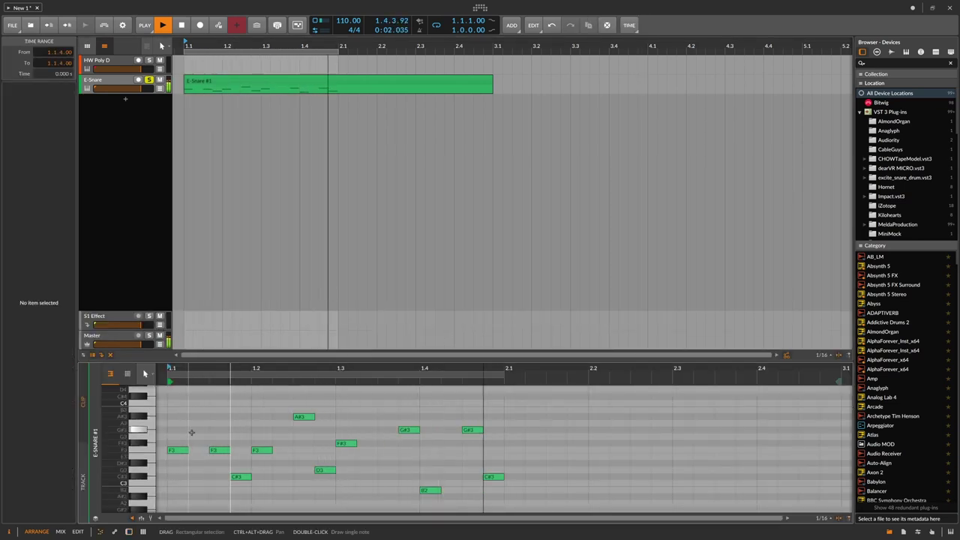
key("d")
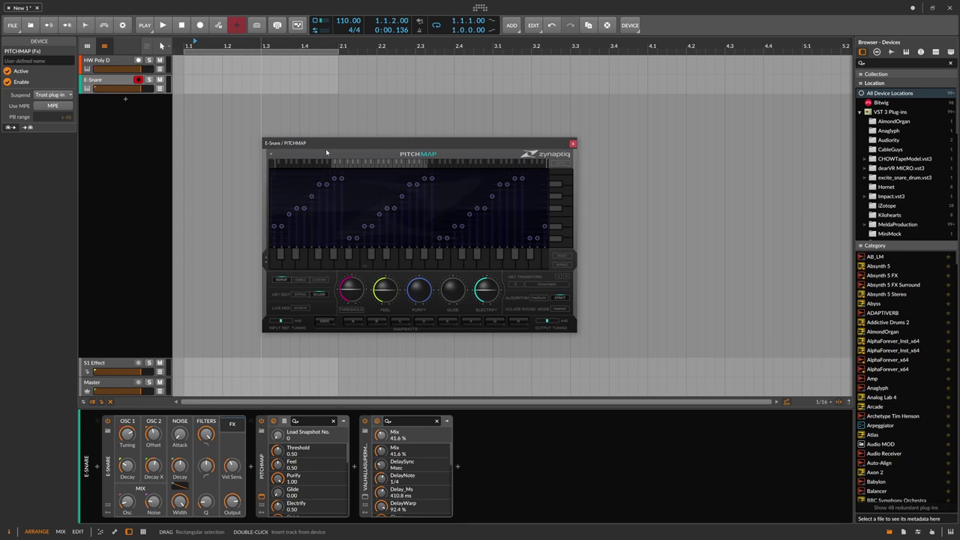
- Enable Live MIDI mapping in the E-Snare track's PITCHMAP, toggle its Strict option and set Purify to 0.82
left_click(110, 81)
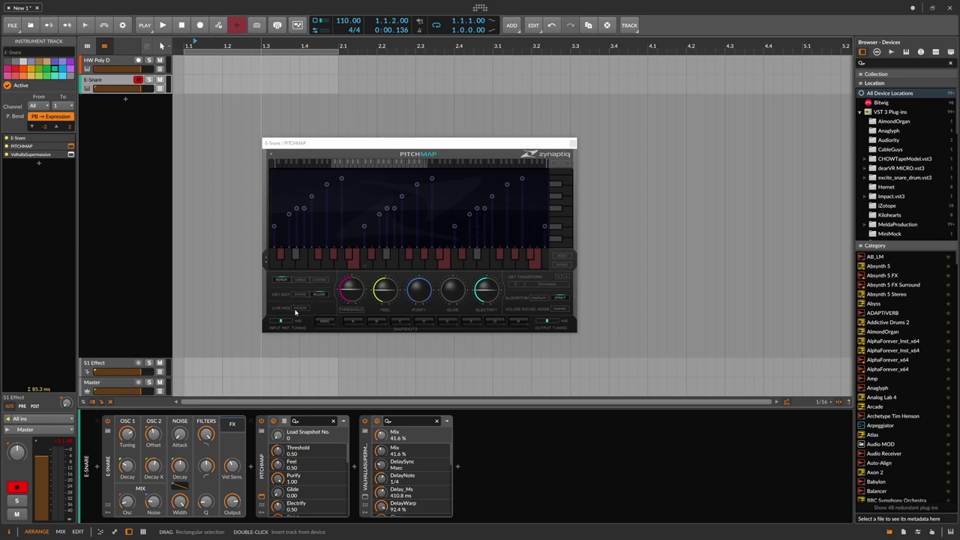
left_click(301, 309)
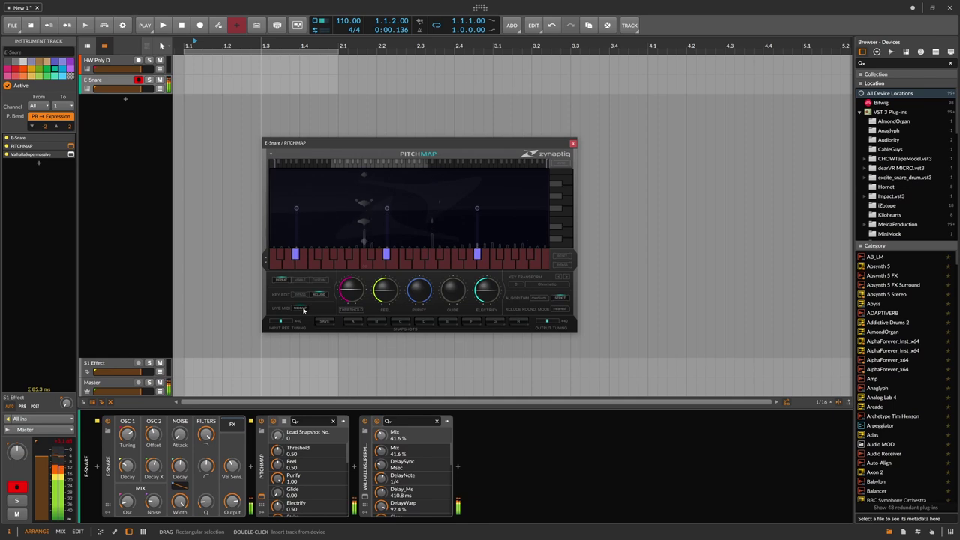
left_click(560, 298)
left_click_drag(429, 300, 423, 313)
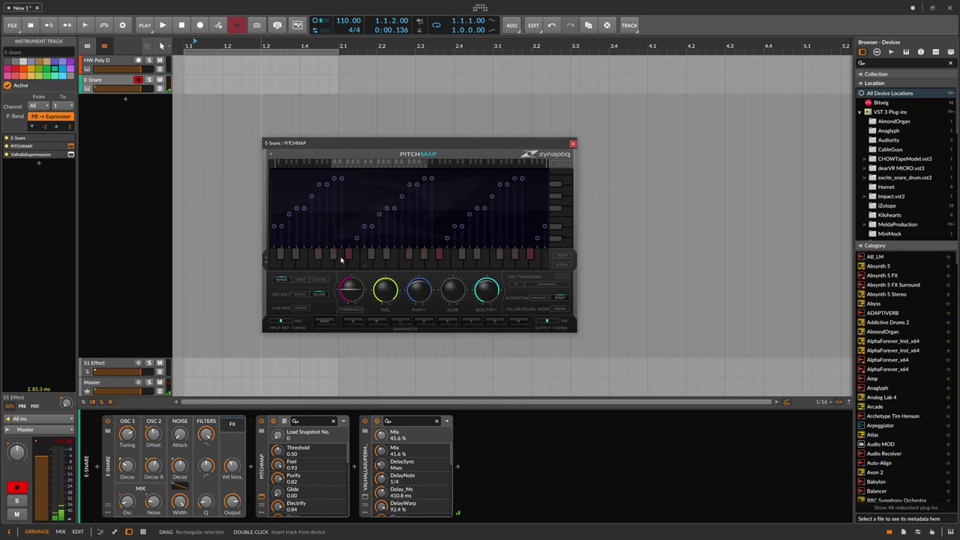
- Insert a Channel Filter note effect between E-Snare and PITCHMAP and switch off its MIDI channels
left_click(252, 467)
type("chann")
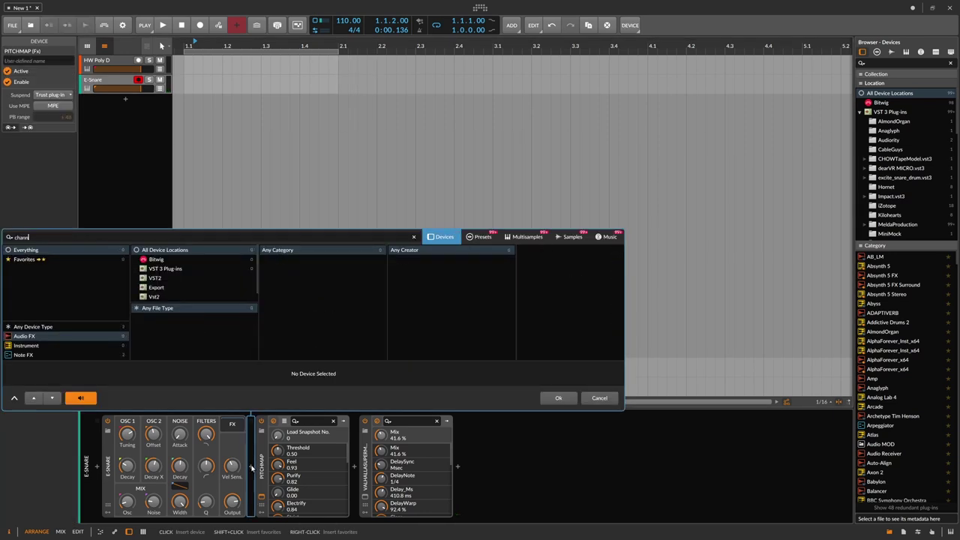
left_click(49, 359)
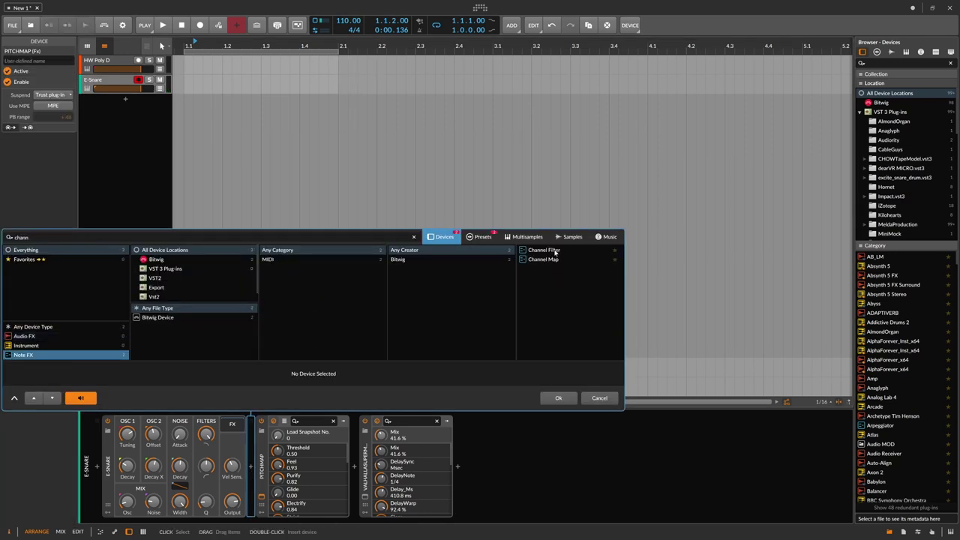
double_click(555, 251)
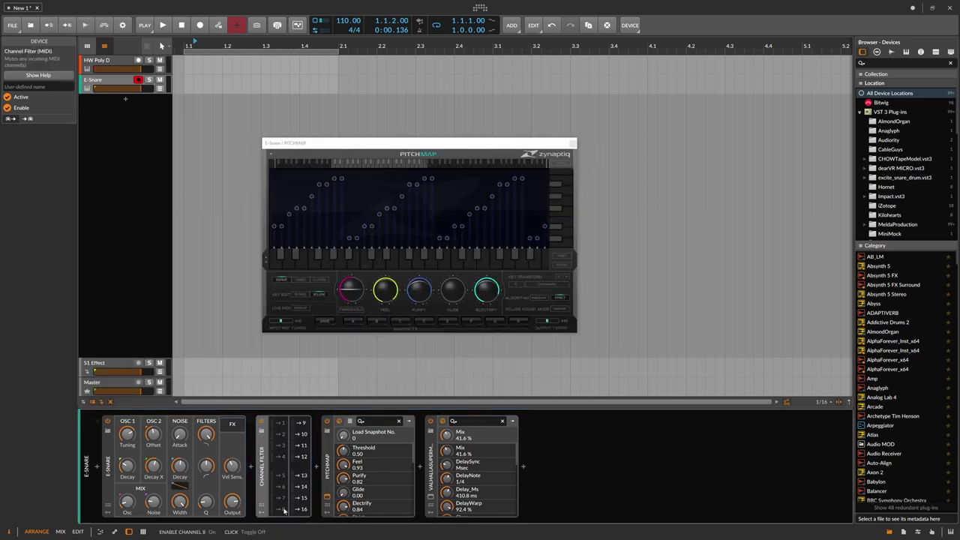
left_click_drag(302, 458, 302, 432)
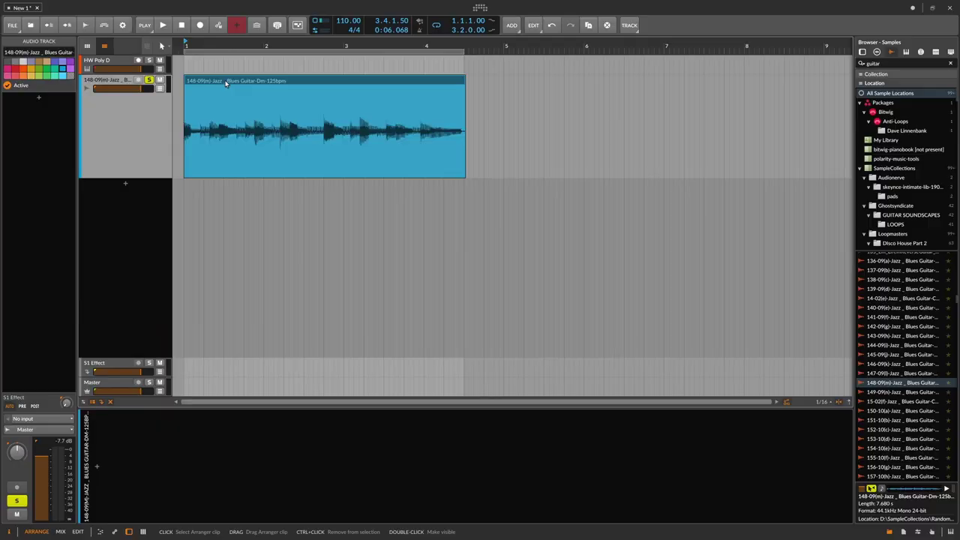
- Play back the Jazz Blues Guitar clip on the audio track to hear it without effects, and stop
left_click(213, 90)
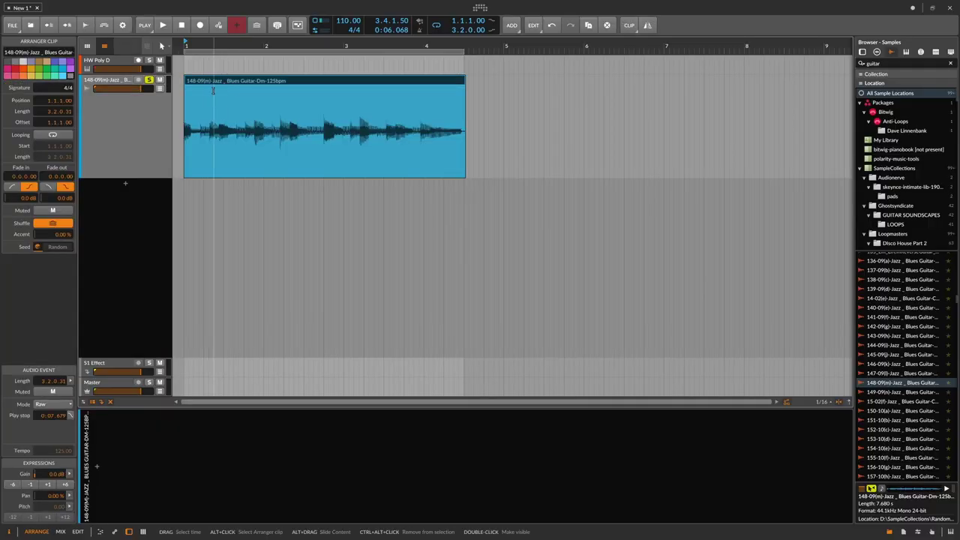
left_click(155, 109)
left_click(163, 24)
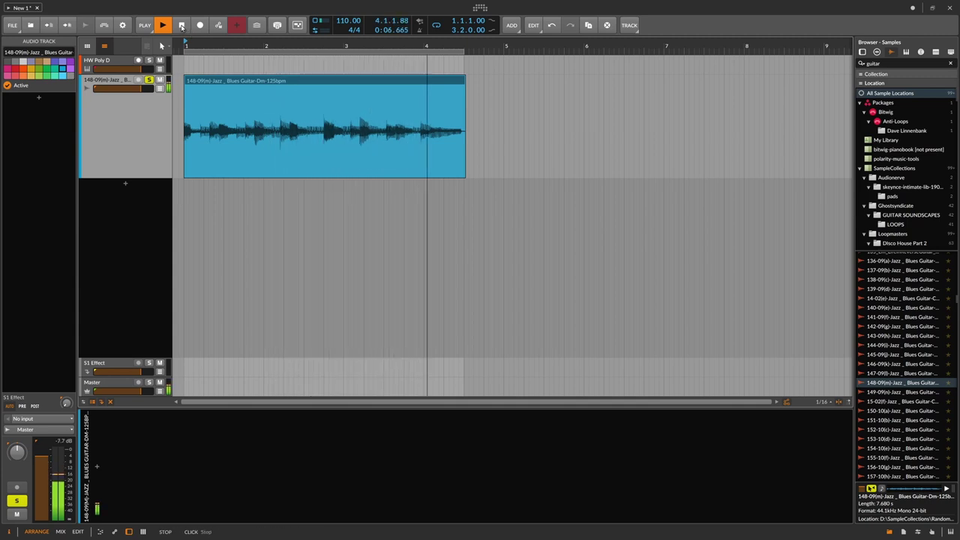
left_click(181, 26)
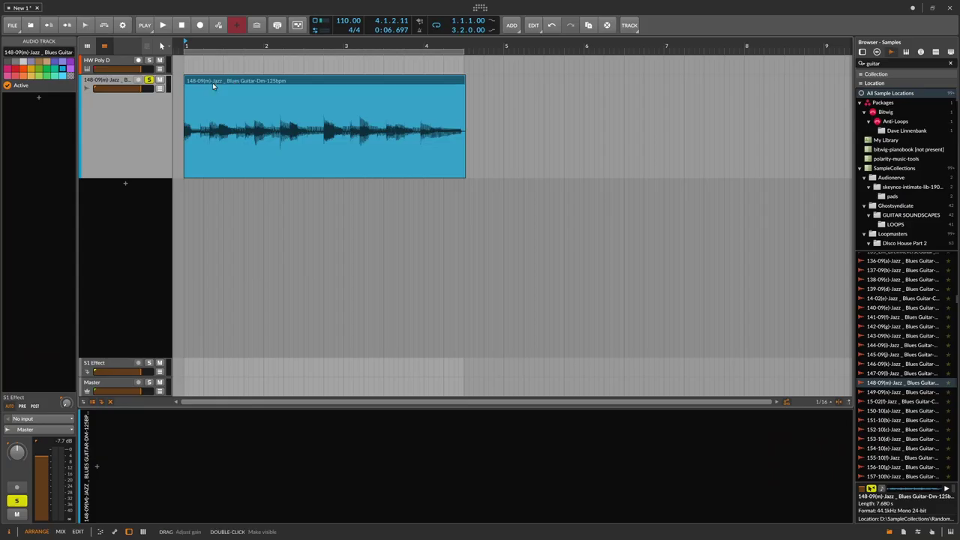
- Insert PITCHMAP on the Jazz Blues Guitar track and map all its pitches to the lowest row of the pitch display
left_click(129, 116)
left_click(122, 444)
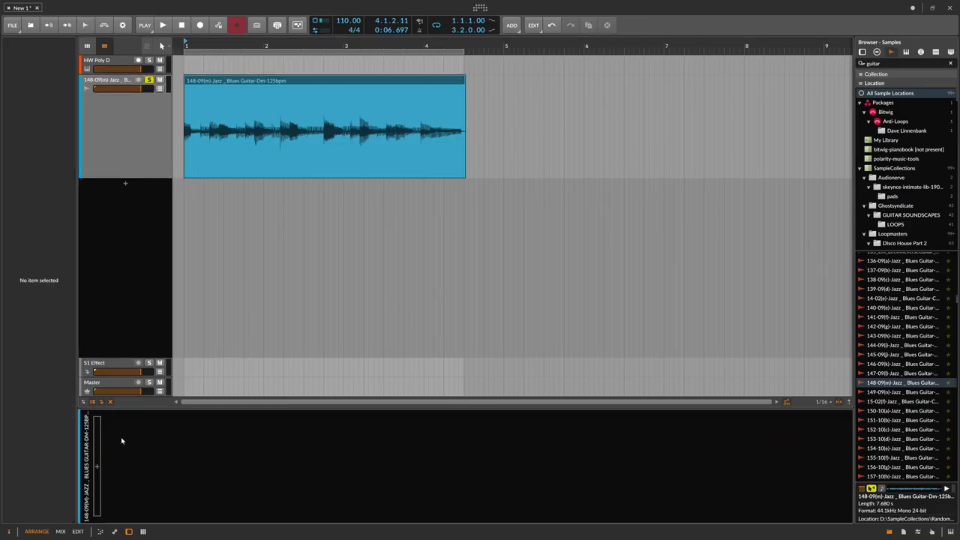
left_click(96, 467)
type("pitch")
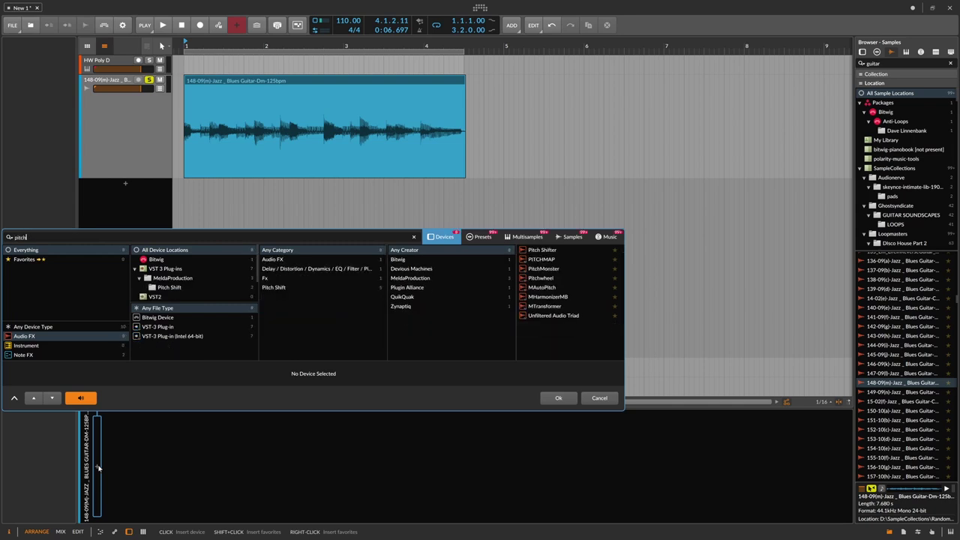
key("Down")
key("Down")
key("Return")
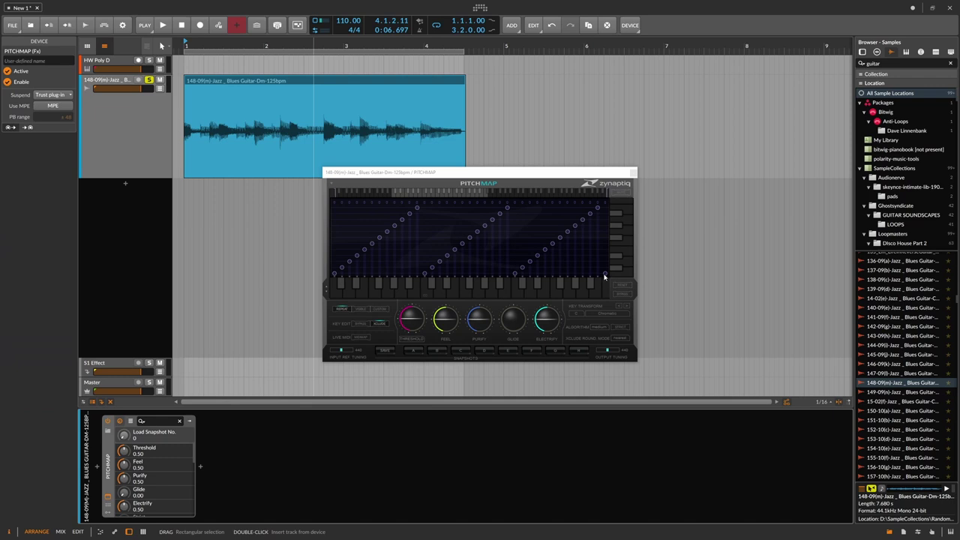
left_click(605, 276)
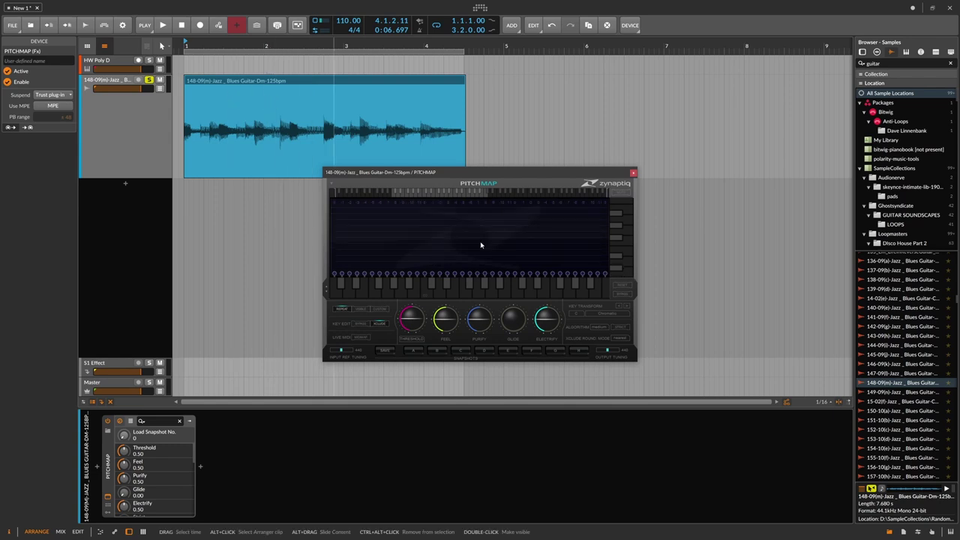
- Play the guitar clip while setting PITCHMAP's Threshold to 0.48, Feel to 0.45, Purify to 0.38 and Electrify to 0.27
left_click(184, 44)
key("space")
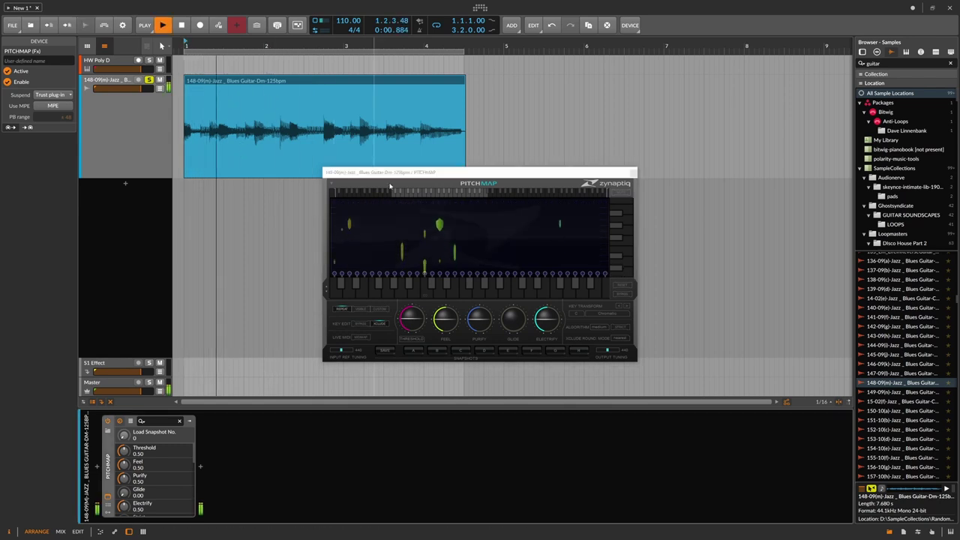
left_click_drag(450, 310, 472, 314)
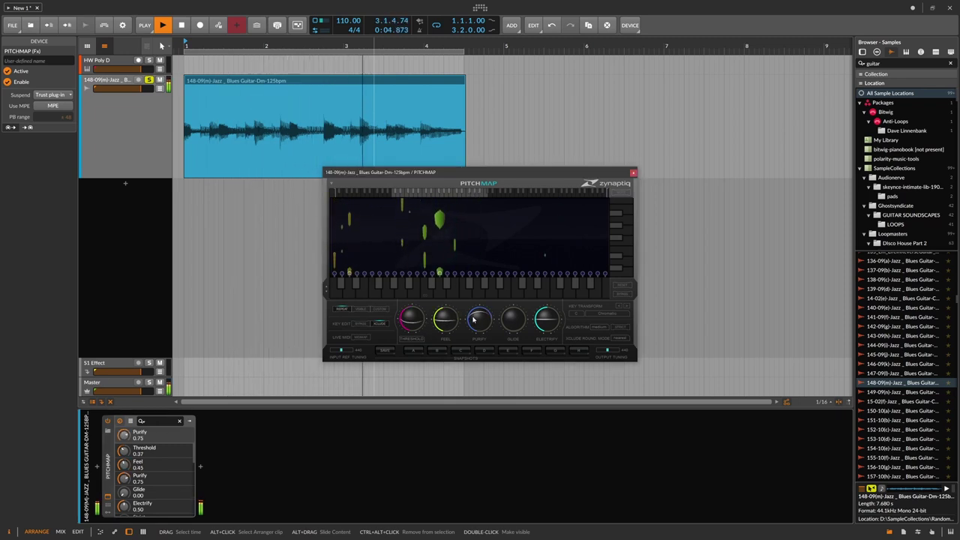
left_click_drag(546, 325, 547, 330)
left_click_drag(487, 314, 488, 330)
left_click_drag(421, 330, 422, 324)
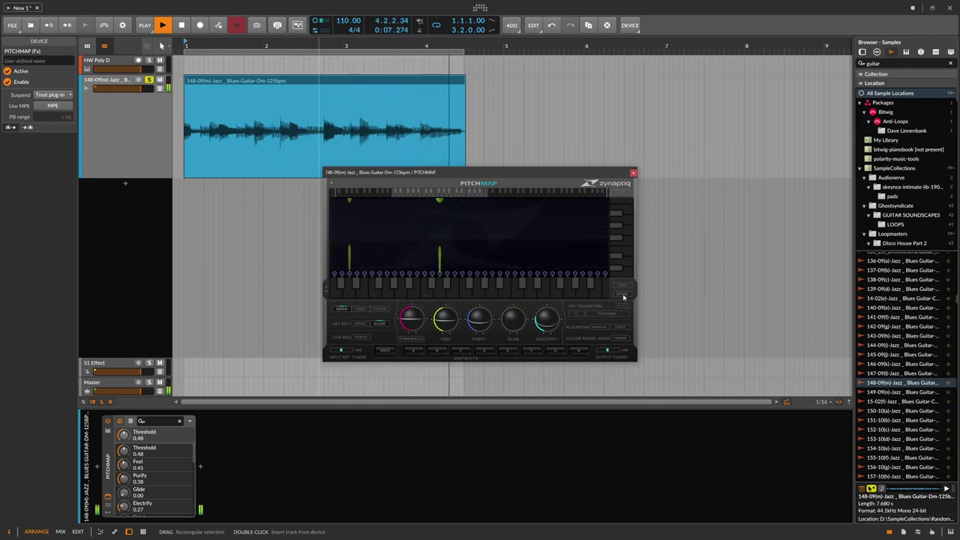
left_click(634, 172)
key("space")
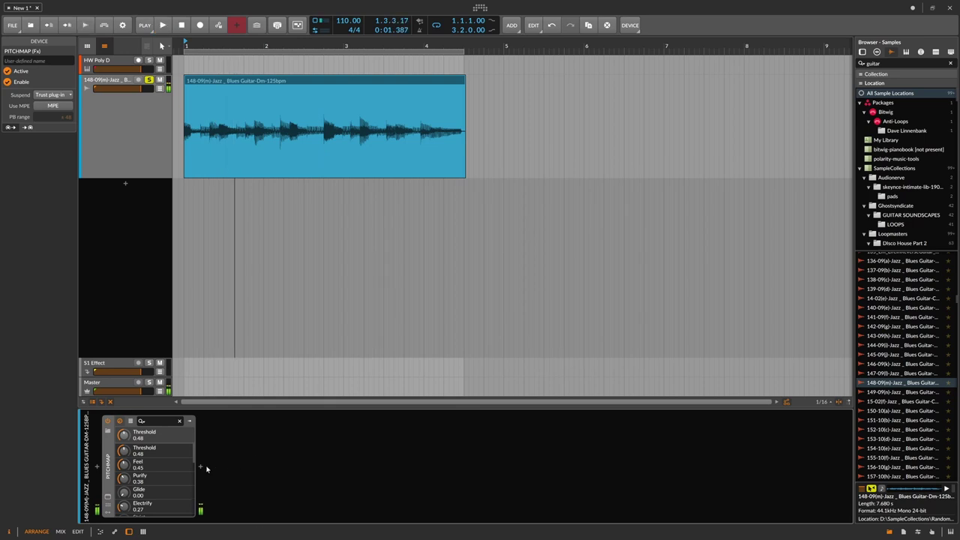
- Insert ValhallaSupermassive after PITCHMAP and set its Mix to 18.4 % while the clip plays
left_click(200, 466)
type("re")
key("BackSpace")
key("BackSpace")
type("super")
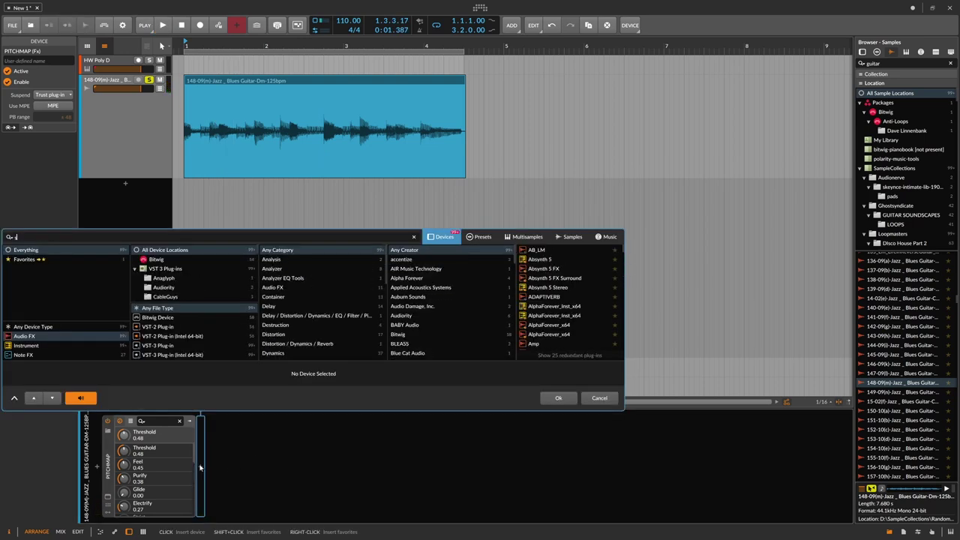
key("Down")
key("Return")
key("space")
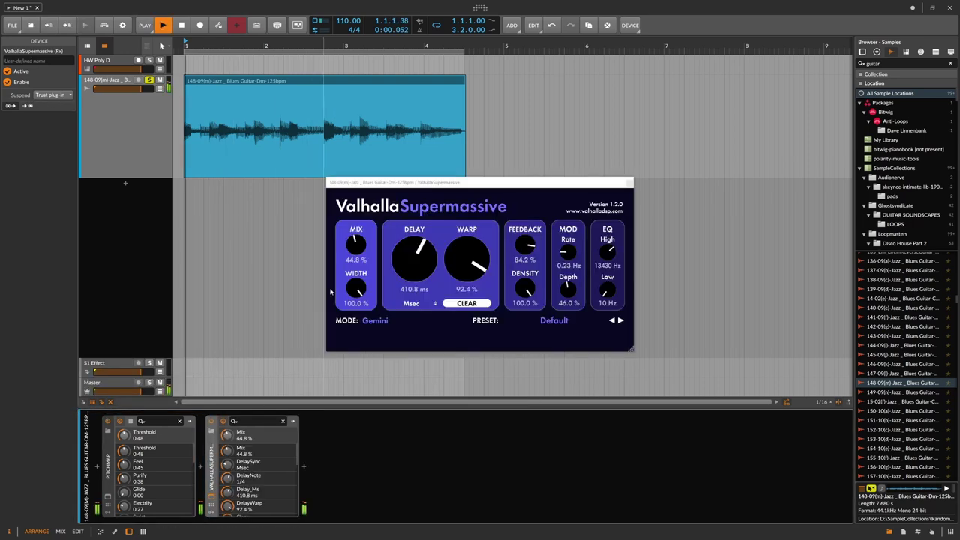
left_click_drag(357, 244, 360, 270)
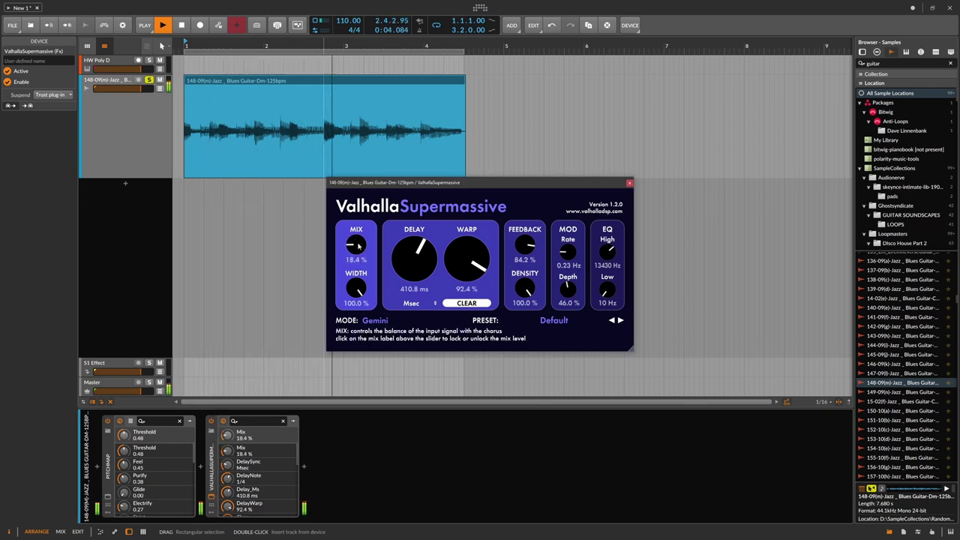
key("space")
left_click(630, 183)
- Bounce the Jazz Blues Guitar clip with its effects to a new audio track
left_click(272, 80)
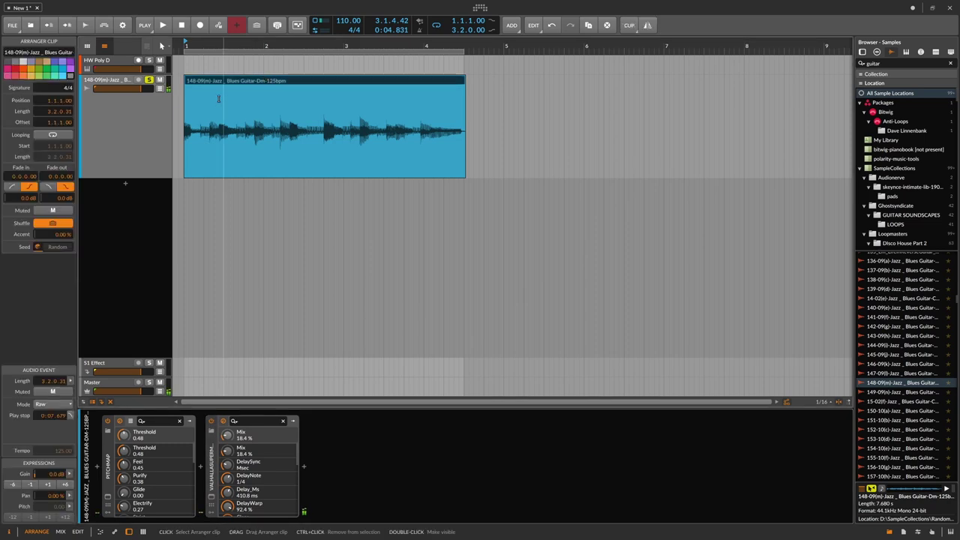
right_click(203, 108)
left_click(194, 153)
right_click(214, 82)
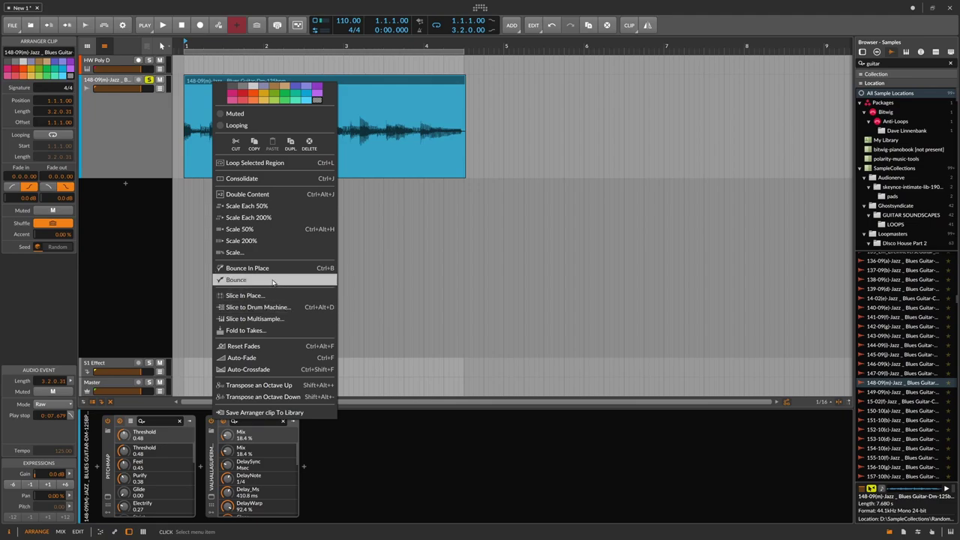
left_click(273, 280)
left_click(511, 229)
left_click(507, 369)
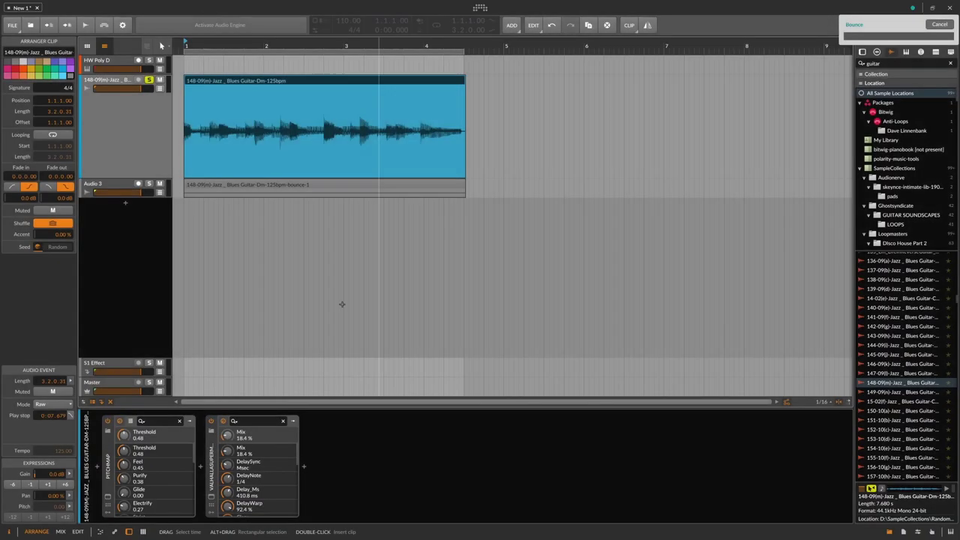
- Add a Sampler instrument track loaded with the bounced guitar clip and turn off solo on the original guitar track
left_click(126, 205)
type("sa")
key("Down")
key("Down")
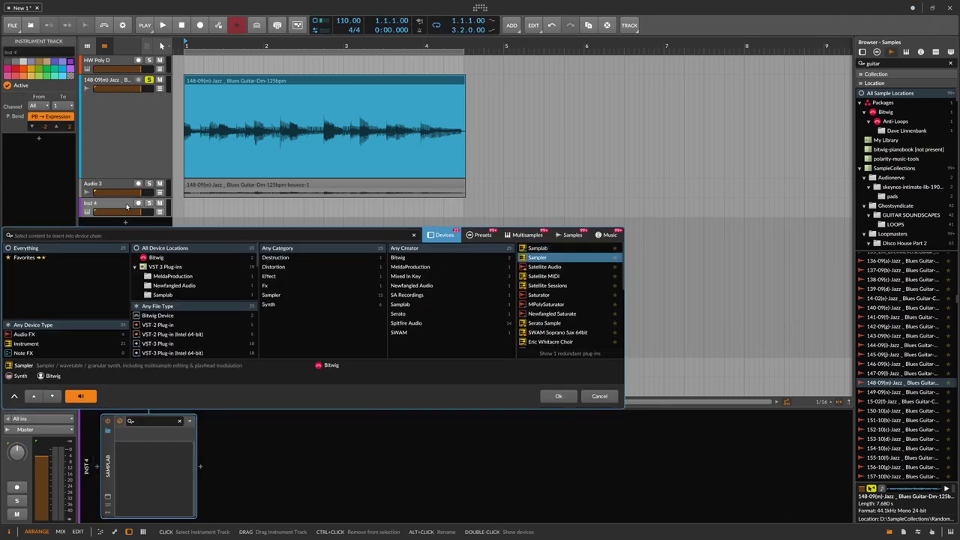
key("Return")
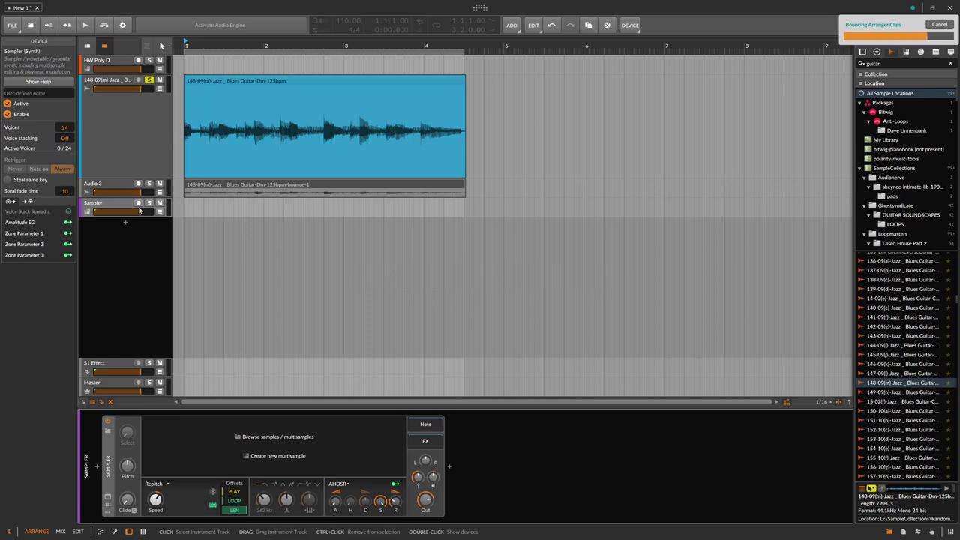
left_click(149, 80)
left_click(130, 204)
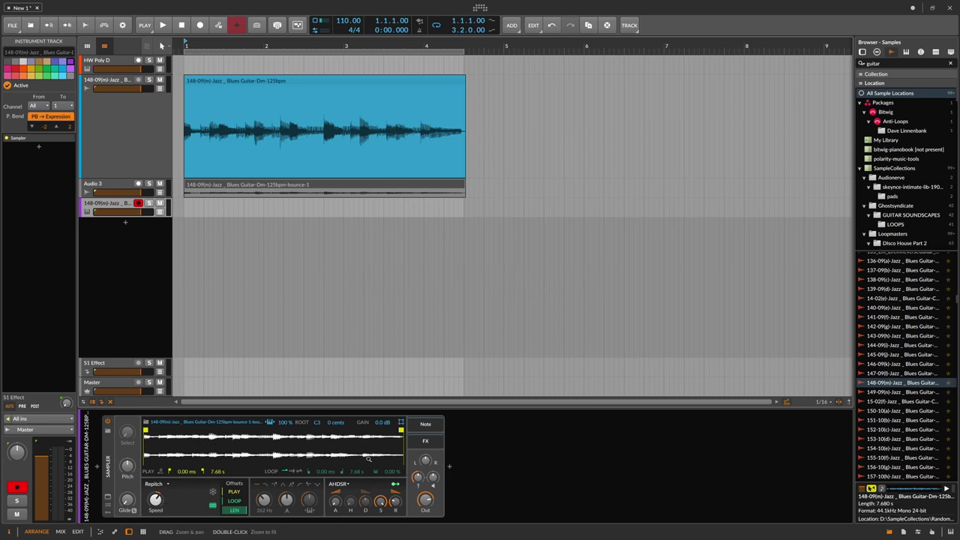
- Raise the Sampler's Gain to +4.2 dB and lengthen the release and attack of its AHDSR envelope
left_click_drag(383, 422, 382, 408)
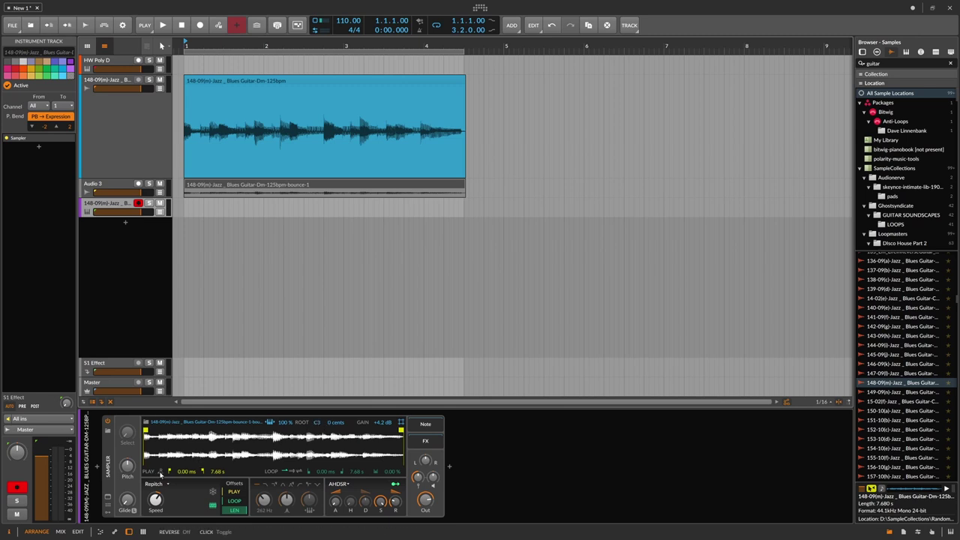
left_click_drag(395, 502, 395, 489)
left_click_drag(335, 502, 336, 497)
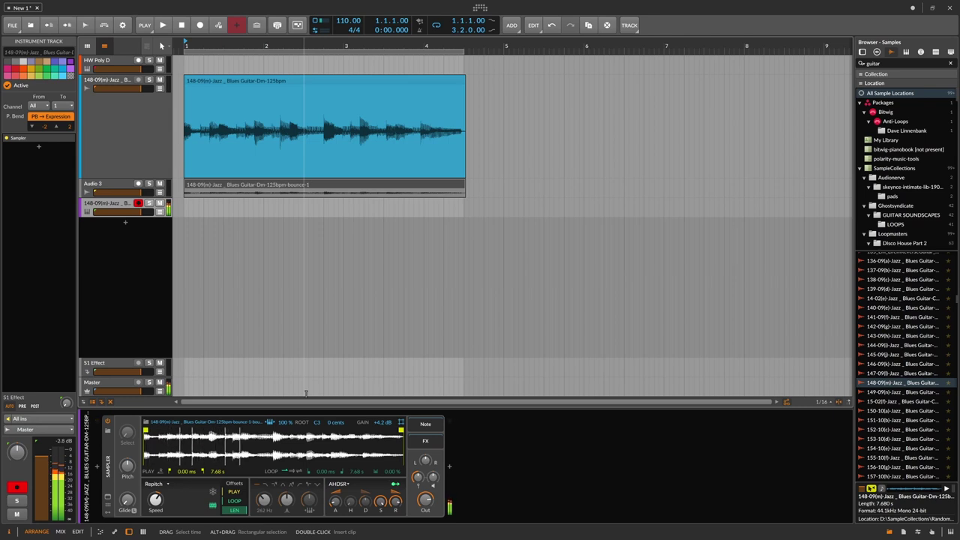
- Switch the Sampler's playback mode to Textures, lower its Speed and raise Motion
left_click(168, 485)
left_click(159, 506)
left_click_drag(159, 506, 159, 525)
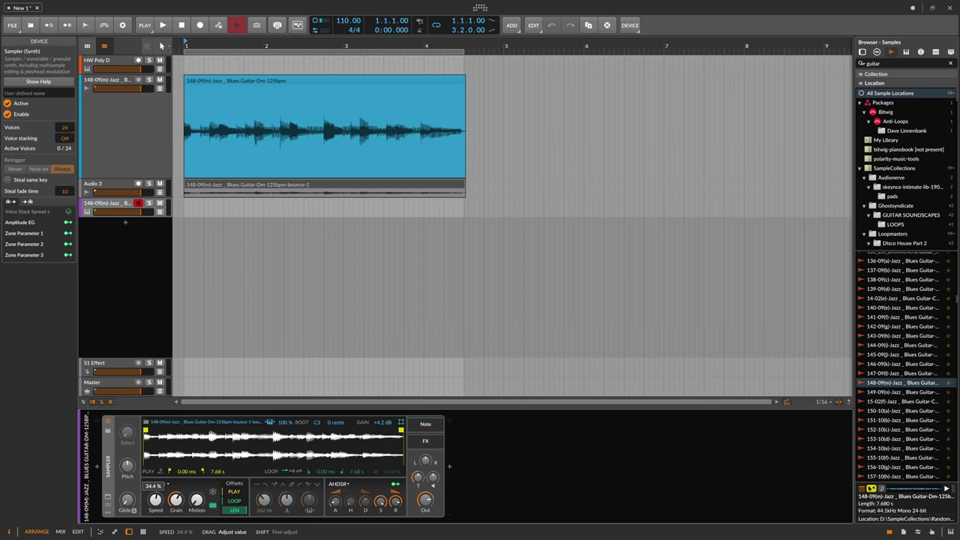
left_click_drag(197, 500, 196, 463)
left_click_drag(155, 502, 154, 505)
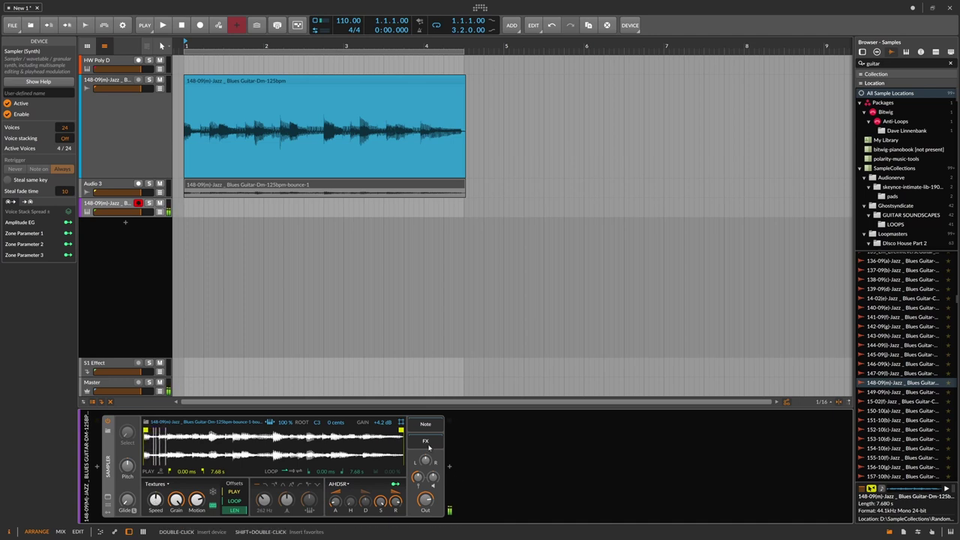
- Insert ValhallaSupermassive in the Sampler's FX chain and set Mix to 52.0 %, Delay to 567.7 ms and Feedback to 85.0 %
left_click(450, 467)
type("super")
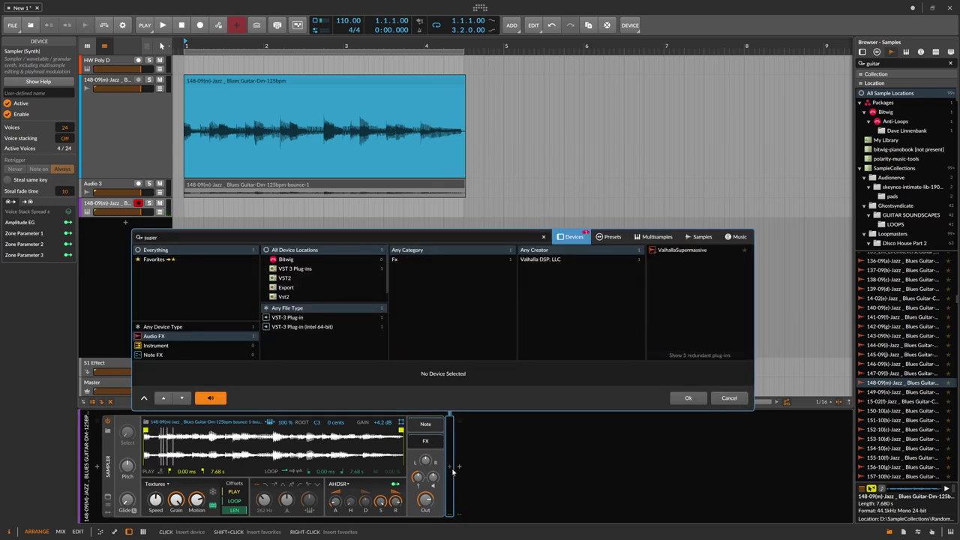
key("Down")
key("Return")
left_click_drag(359, 250, 411, 241)
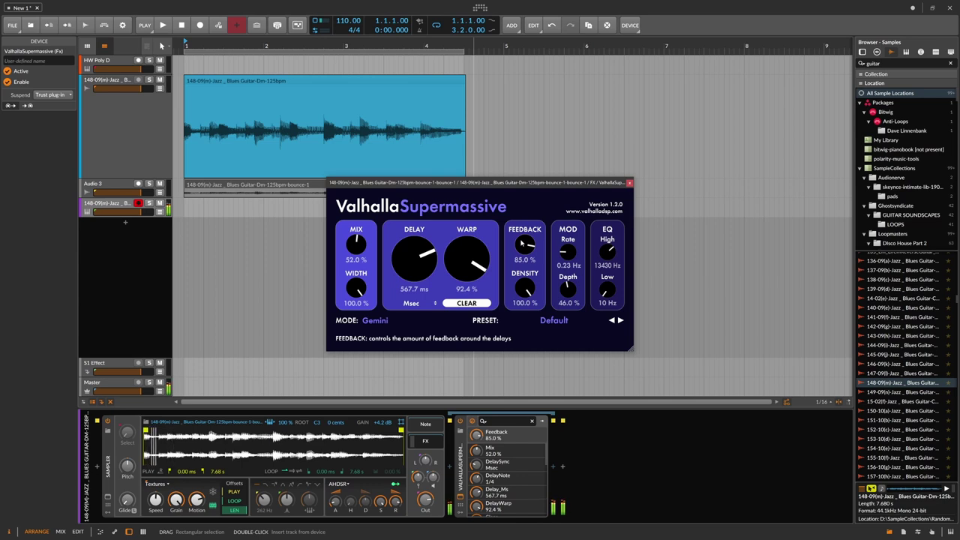
- Fine-tune the Sampler's Textures Speed to about 9.6 %
left_click(158, 497)
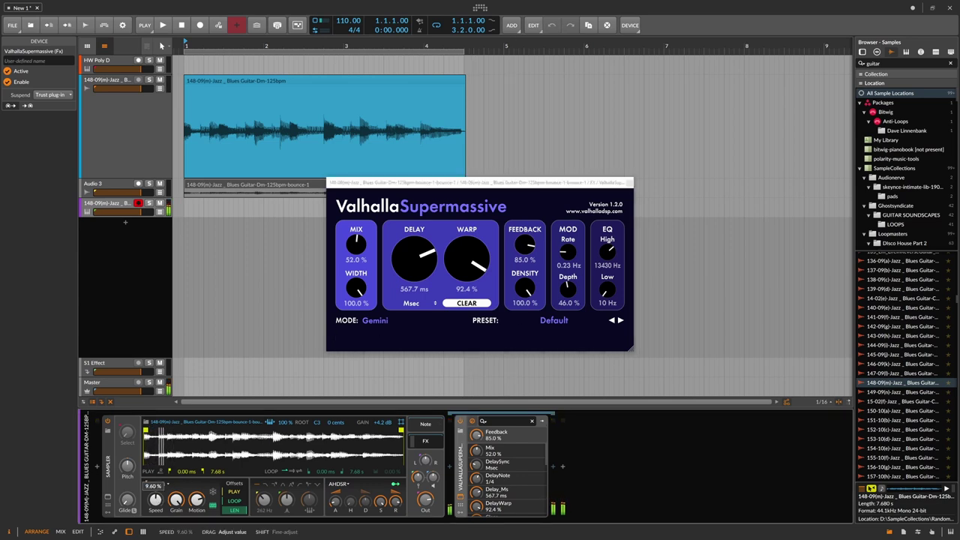
left_click(157, 497)
left_click(195, 424)
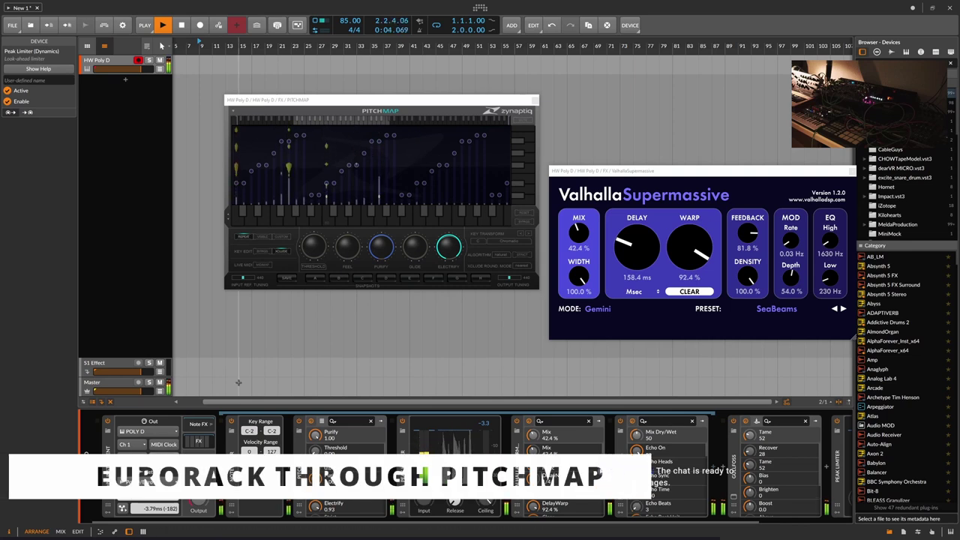
- On the playing HW Poly D track, sweep PITCHMAP's Purify to 0.00 and Electrify to 0.18, ending at Purify 1.00 and Electrify 0.97
left_click_drag(385, 249, 383, 273)
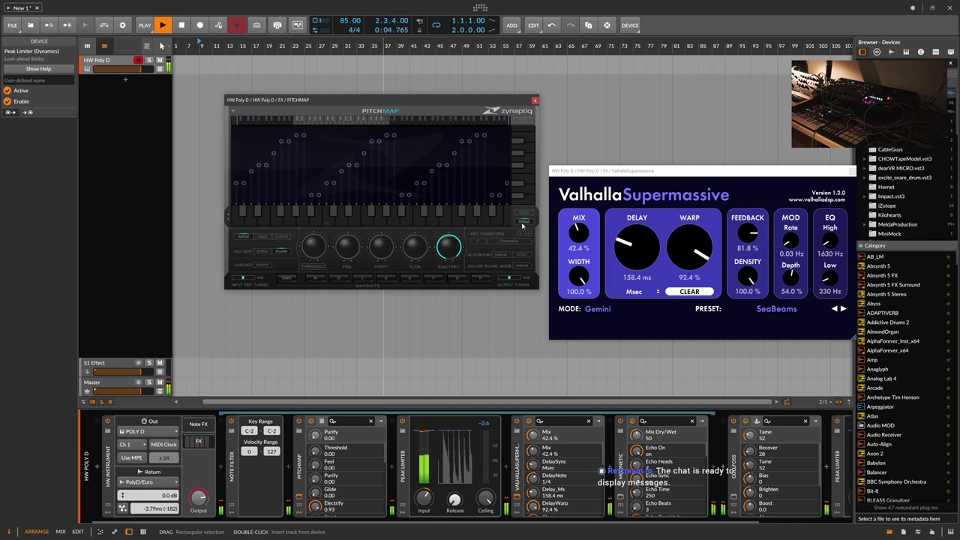
left_click_drag(386, 247, 388, 240)
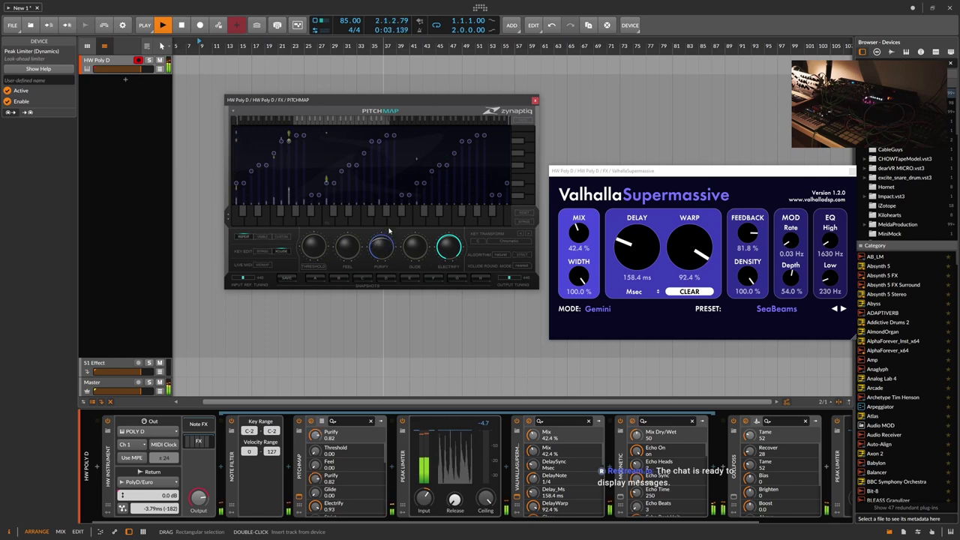
left_click_drag(360, 239, 354, 228)
left_click_drag(435, 244, 446, 253)
mouse_move(380, 250)
left_mouse_down()
mouse_move(384, 269)
mouse_move(357, 250)
mouse_move(353, 277)
mouse_move(380, 245)
left_mouse_up()
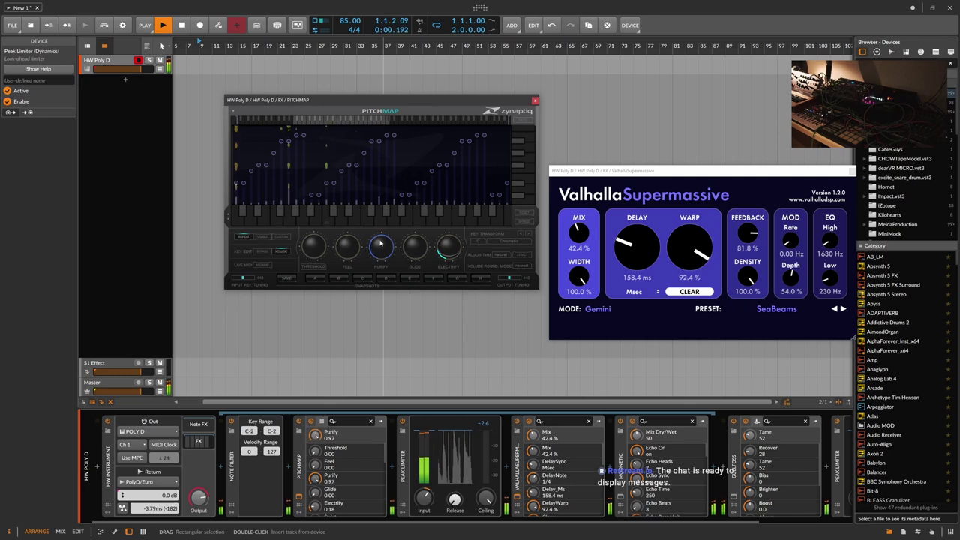
left_click_drag(437, 251, 450, 244)
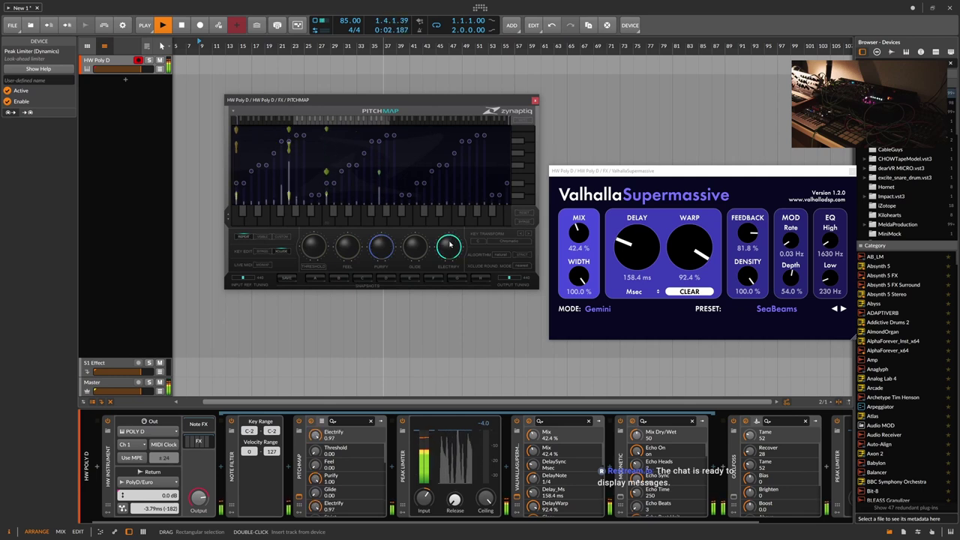